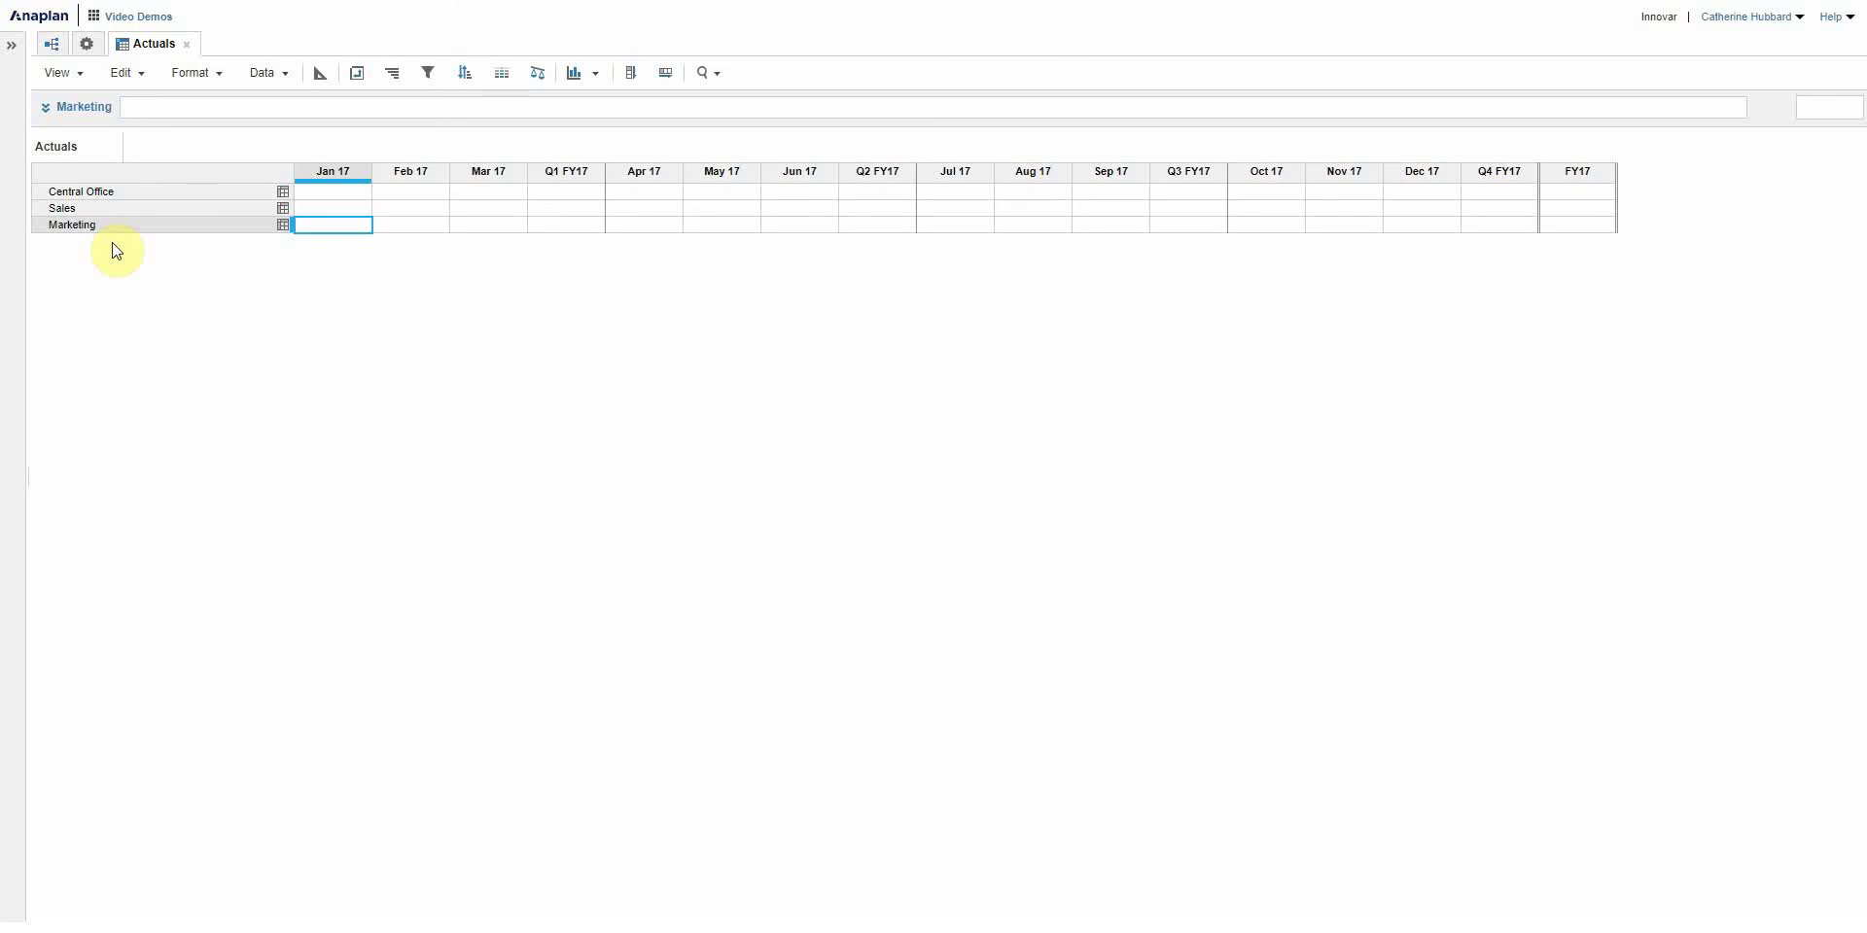
Check the Actuals line items in the blueprint, then view Central Office's subsidiary view and its GL code choices.
click(320, 72)
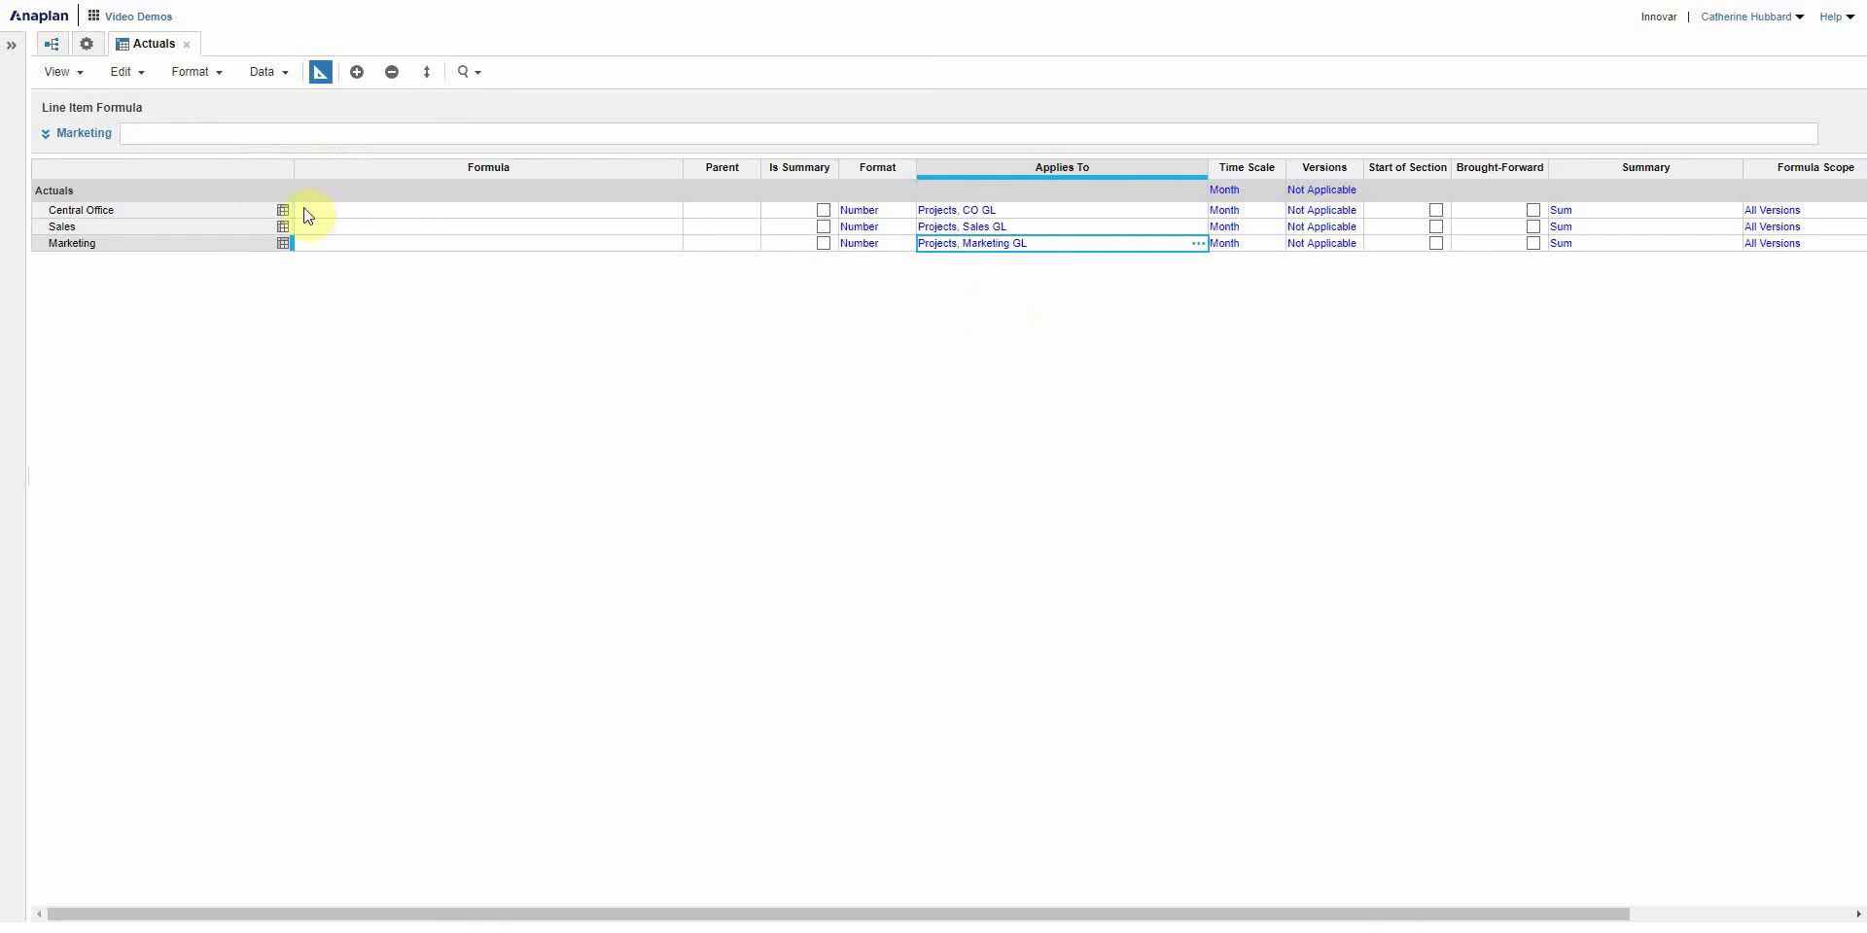
click(320, 73)
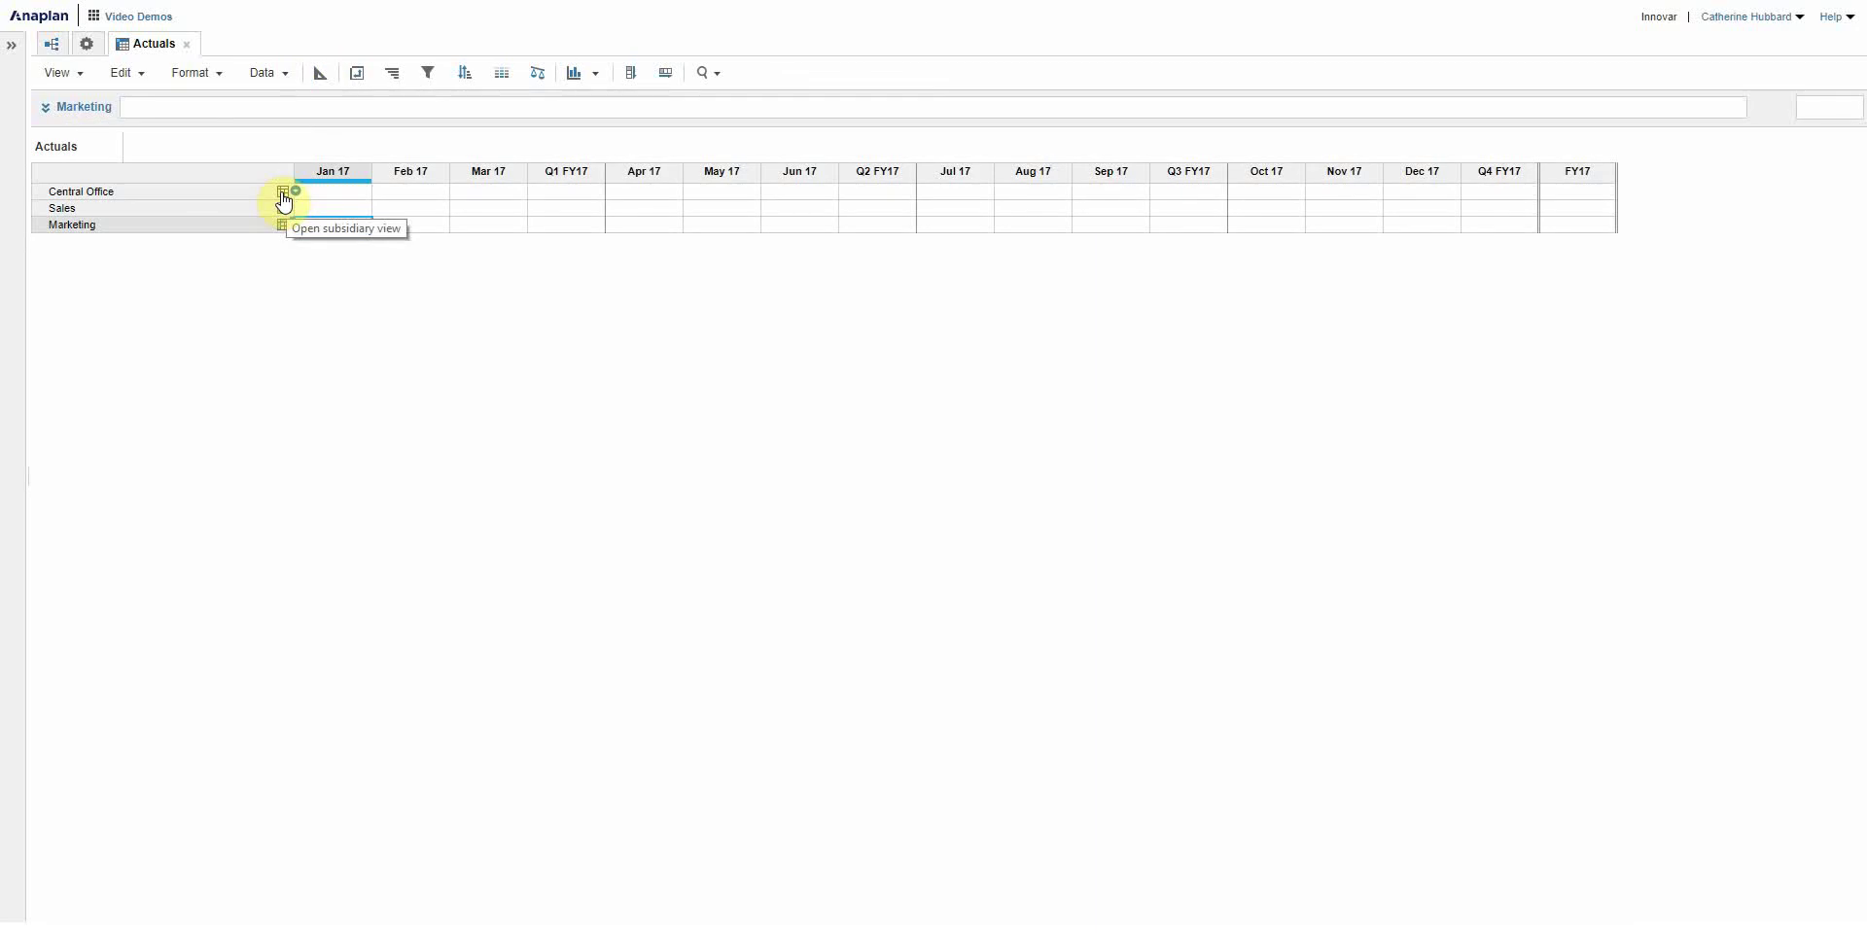
click(283, 194)
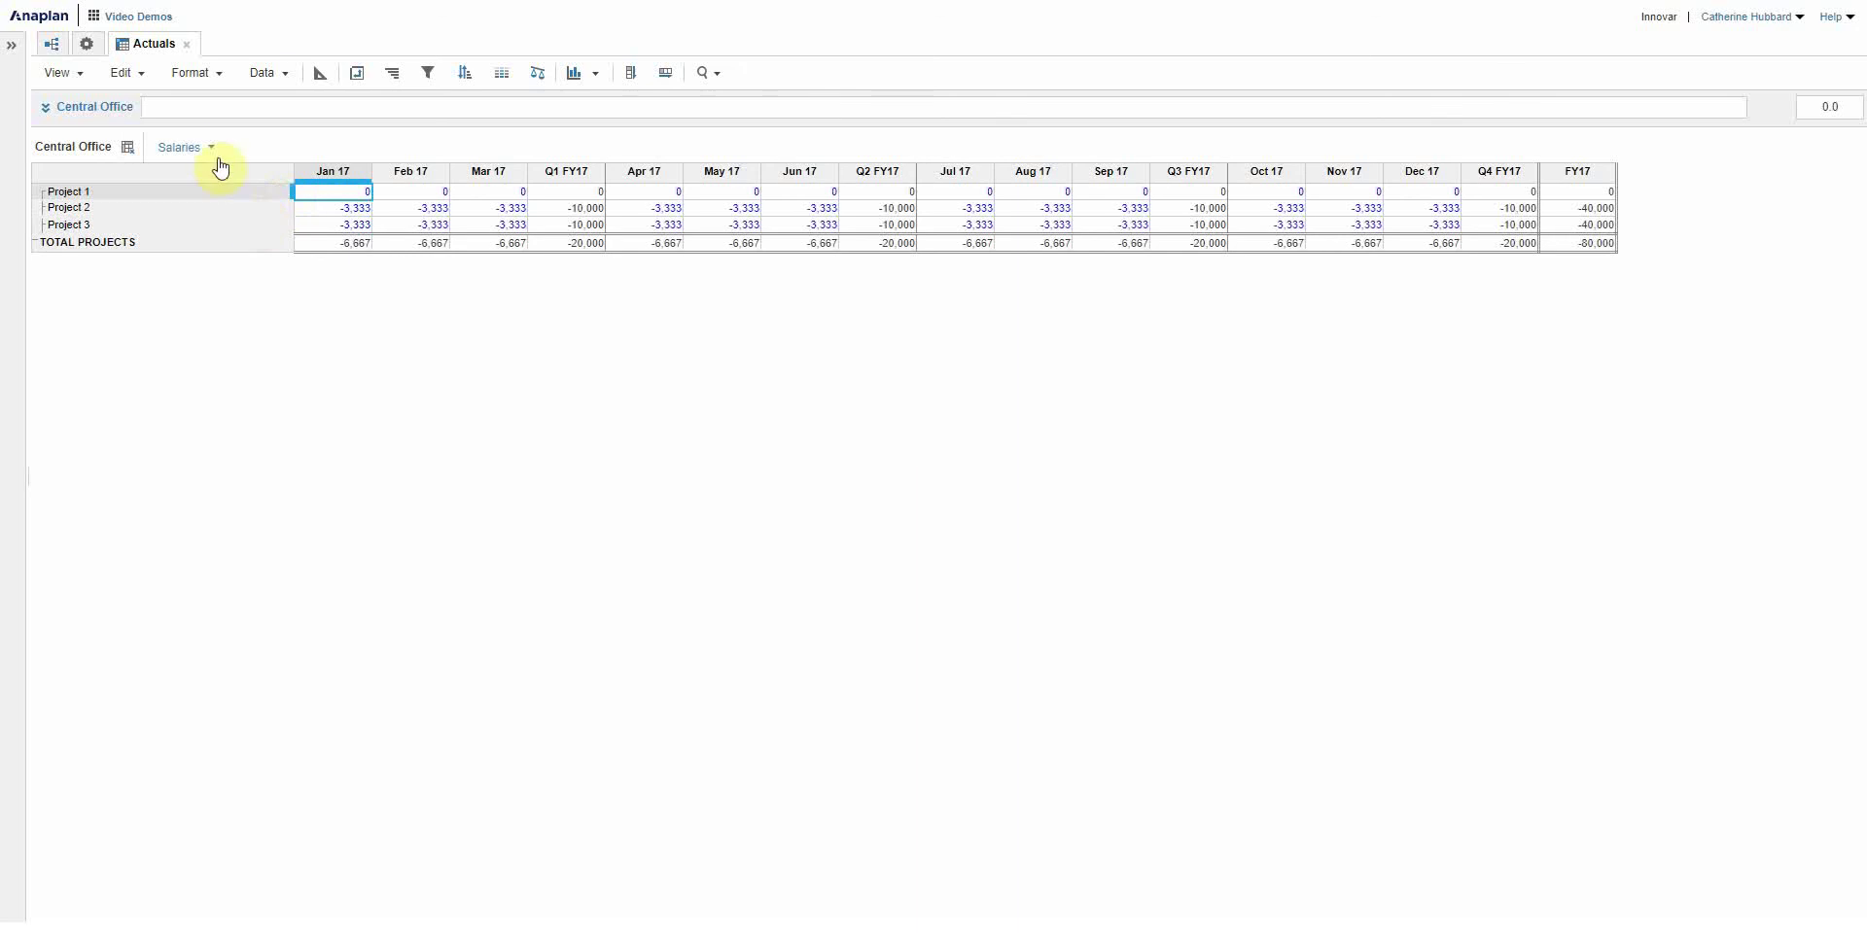
click(212, 148)
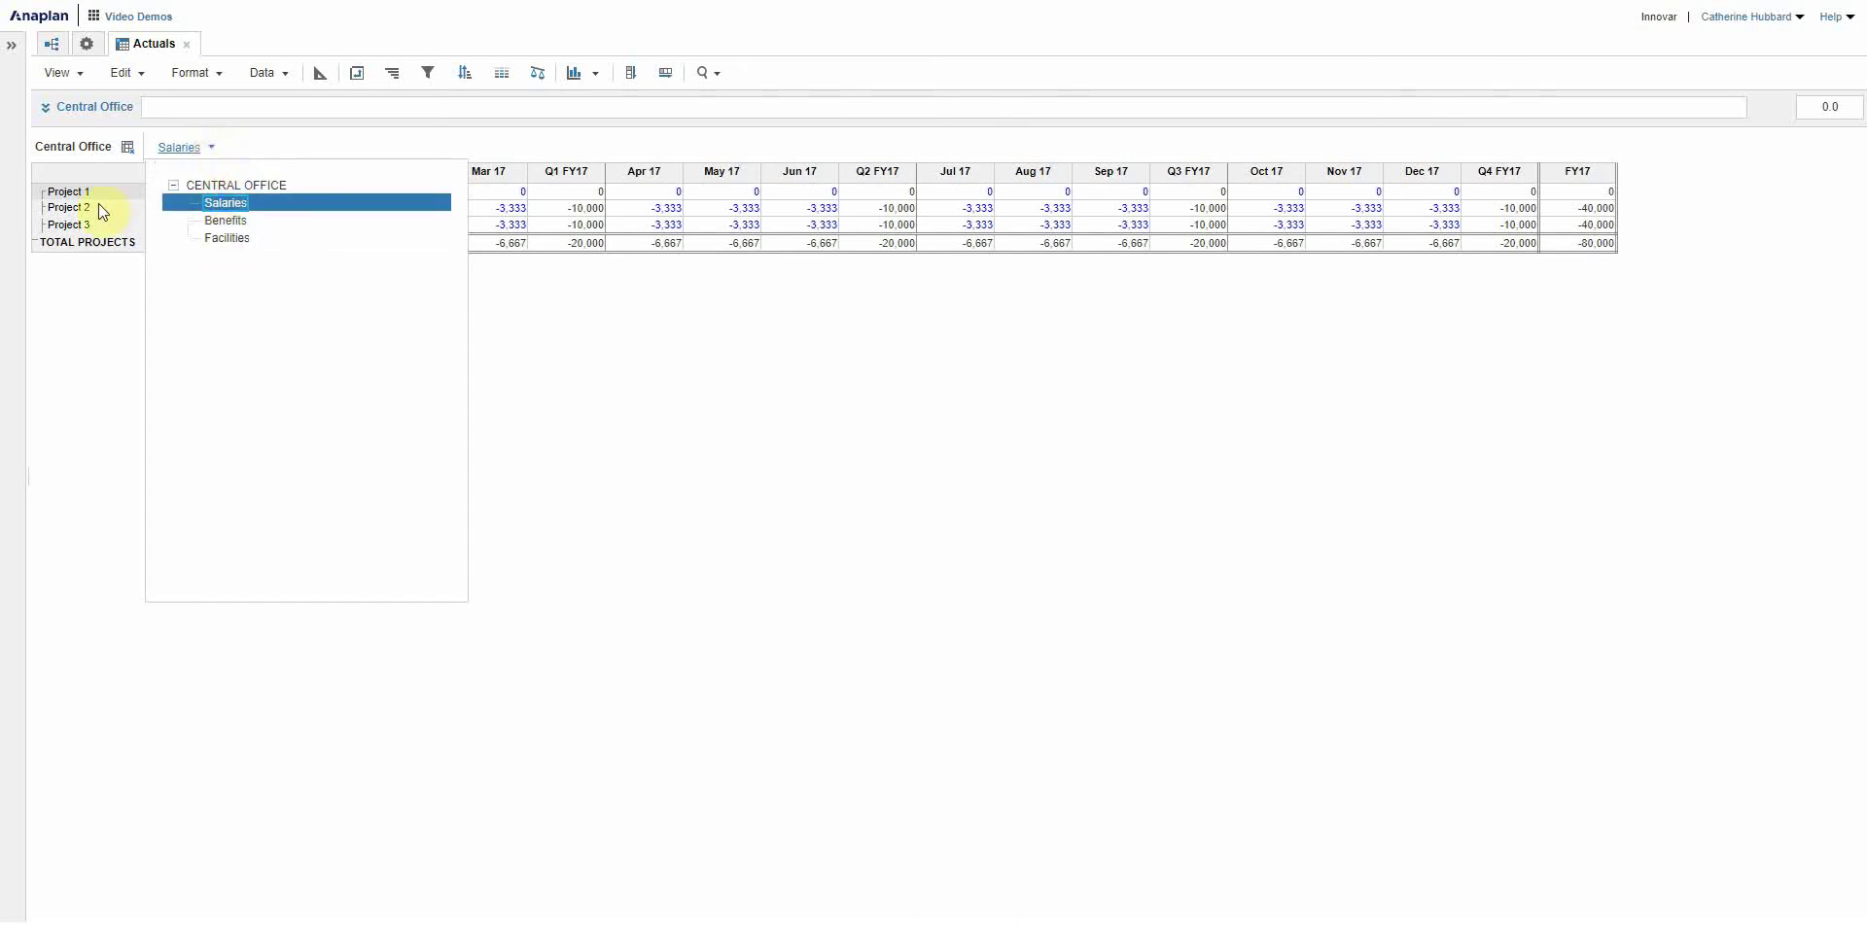
click(539, 196)
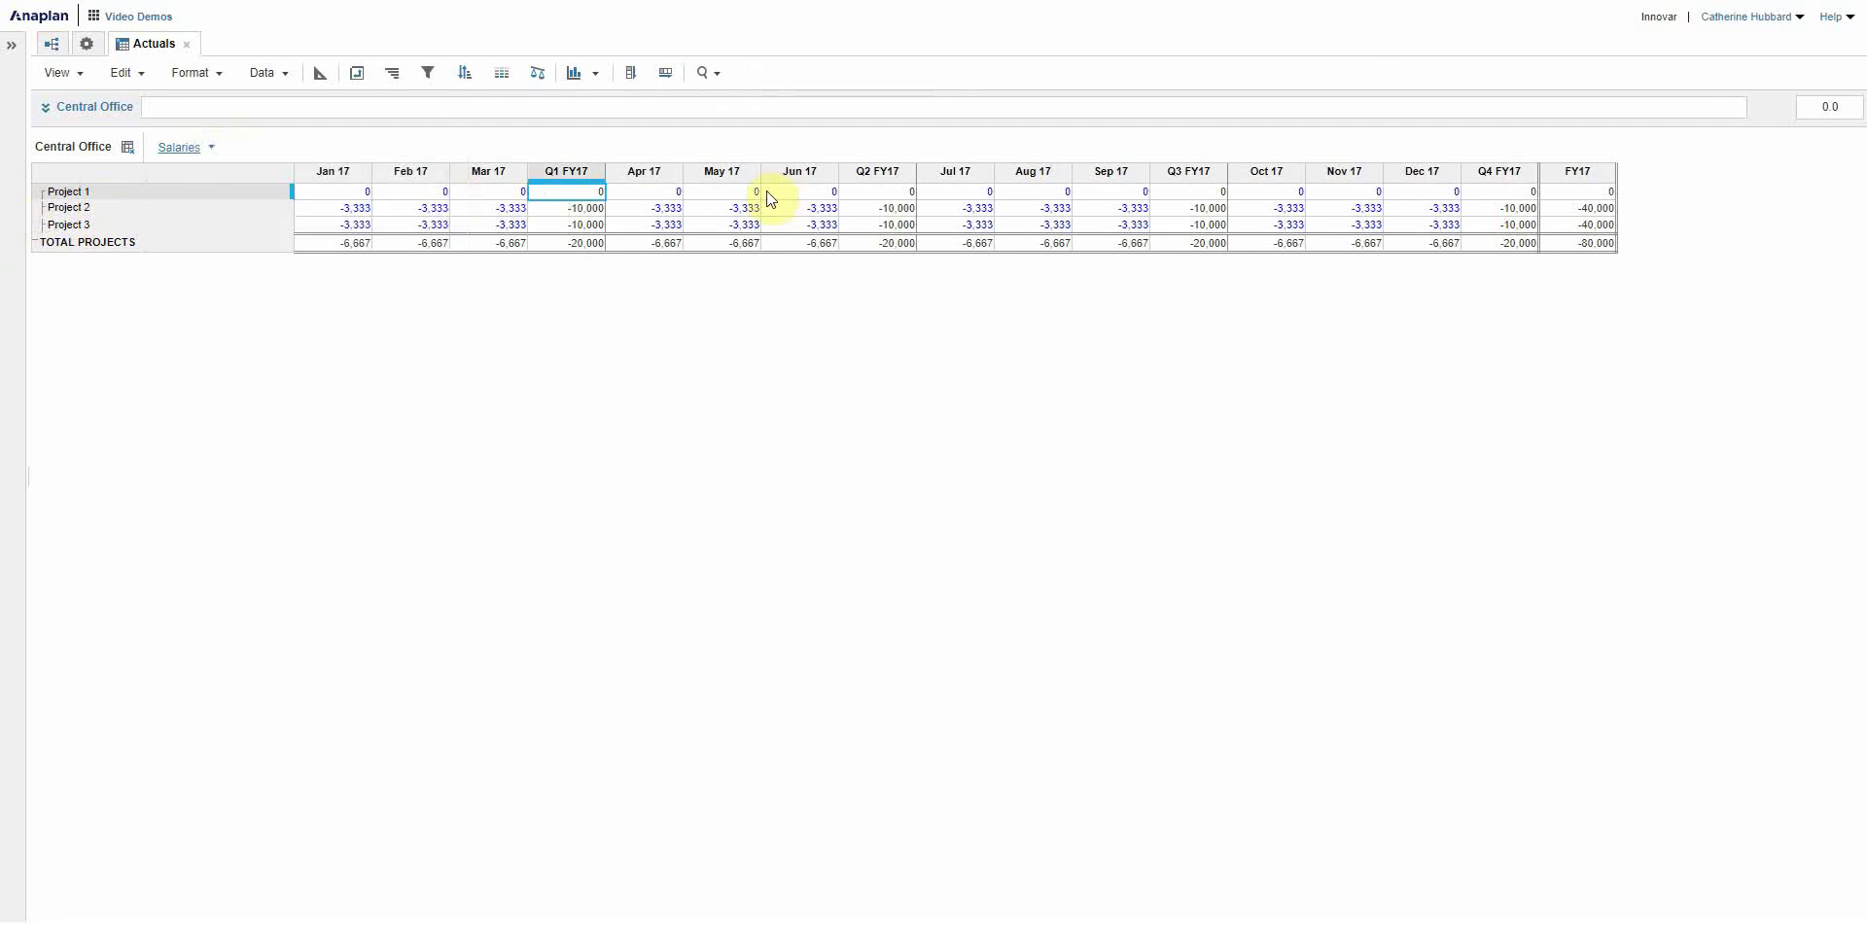
click(128, 146)
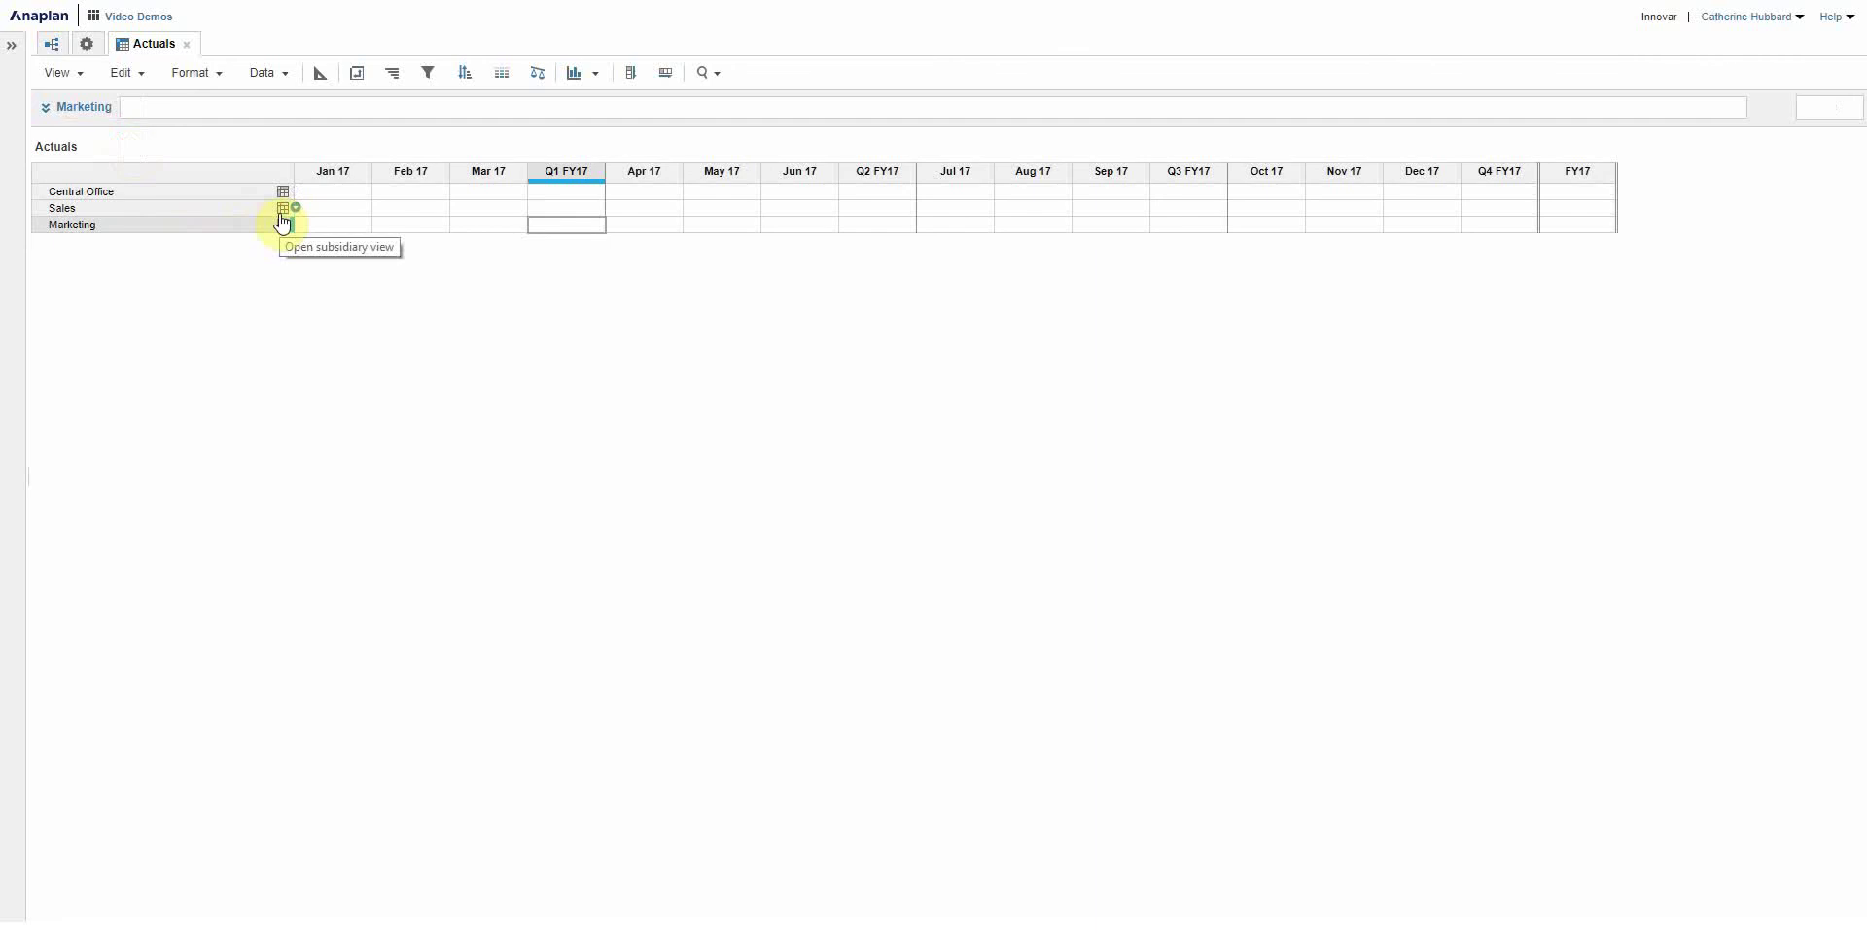
View the subsidiary views of the Sales and Marketing line items and the GL codes each one offers.
click(282, 209)
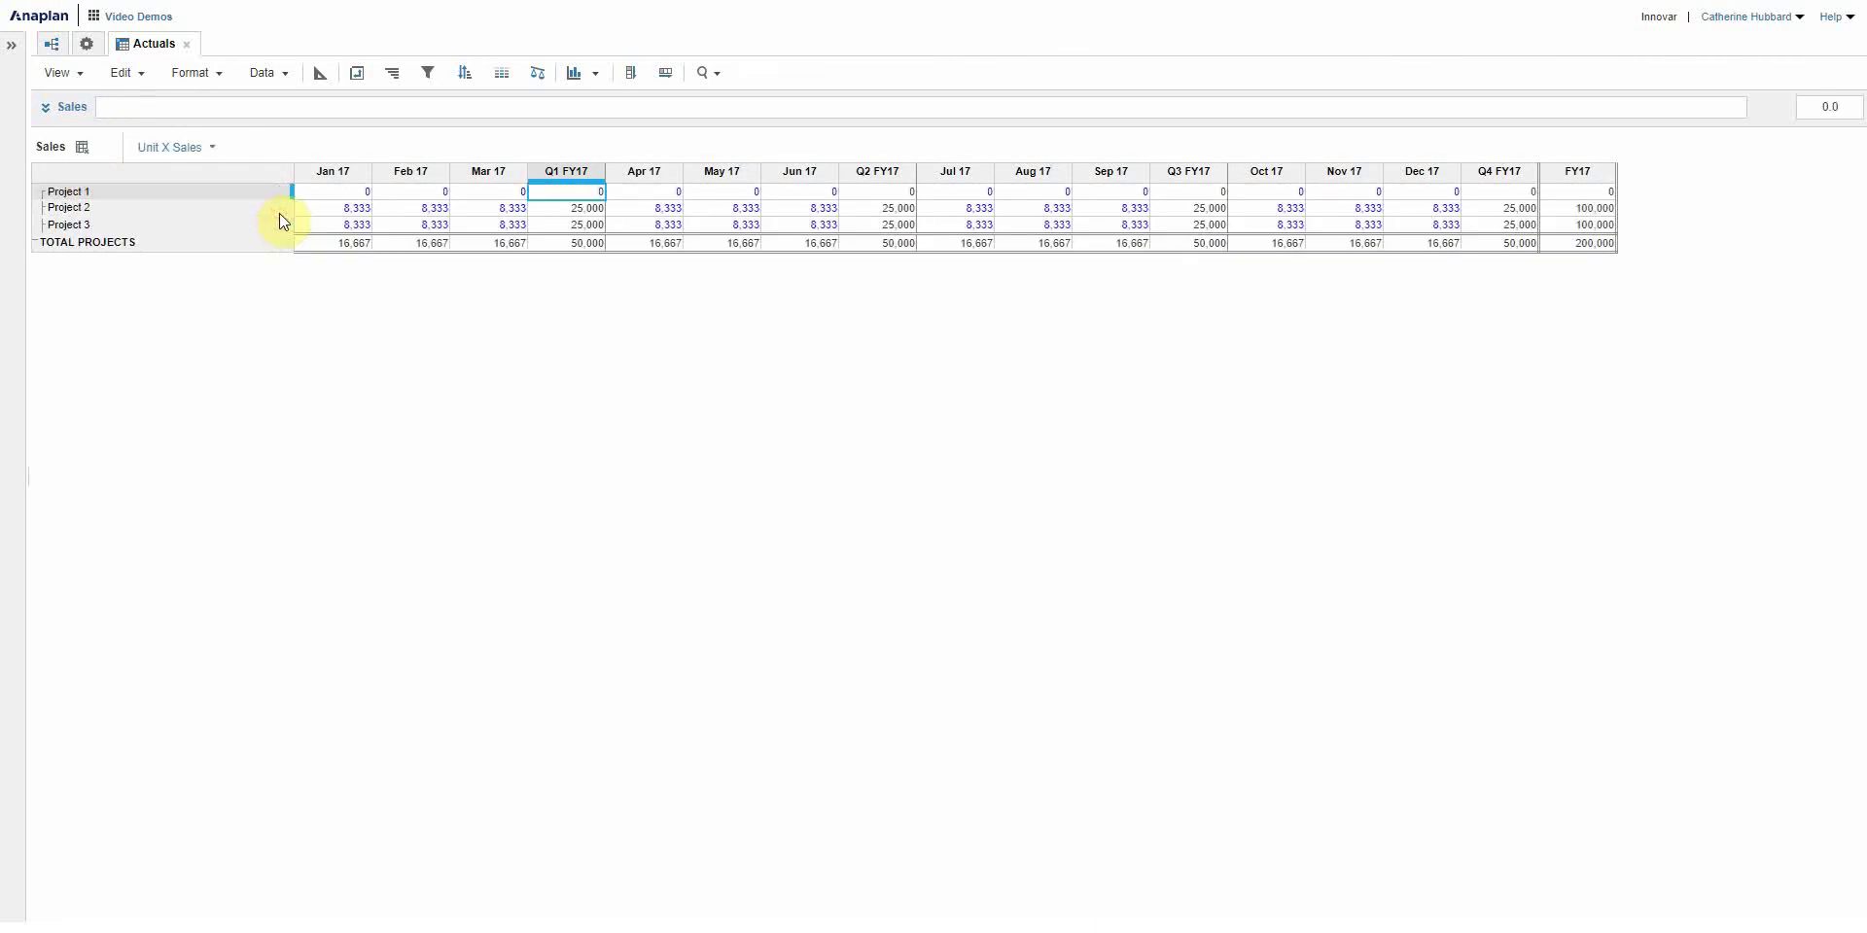
click(218, 147)
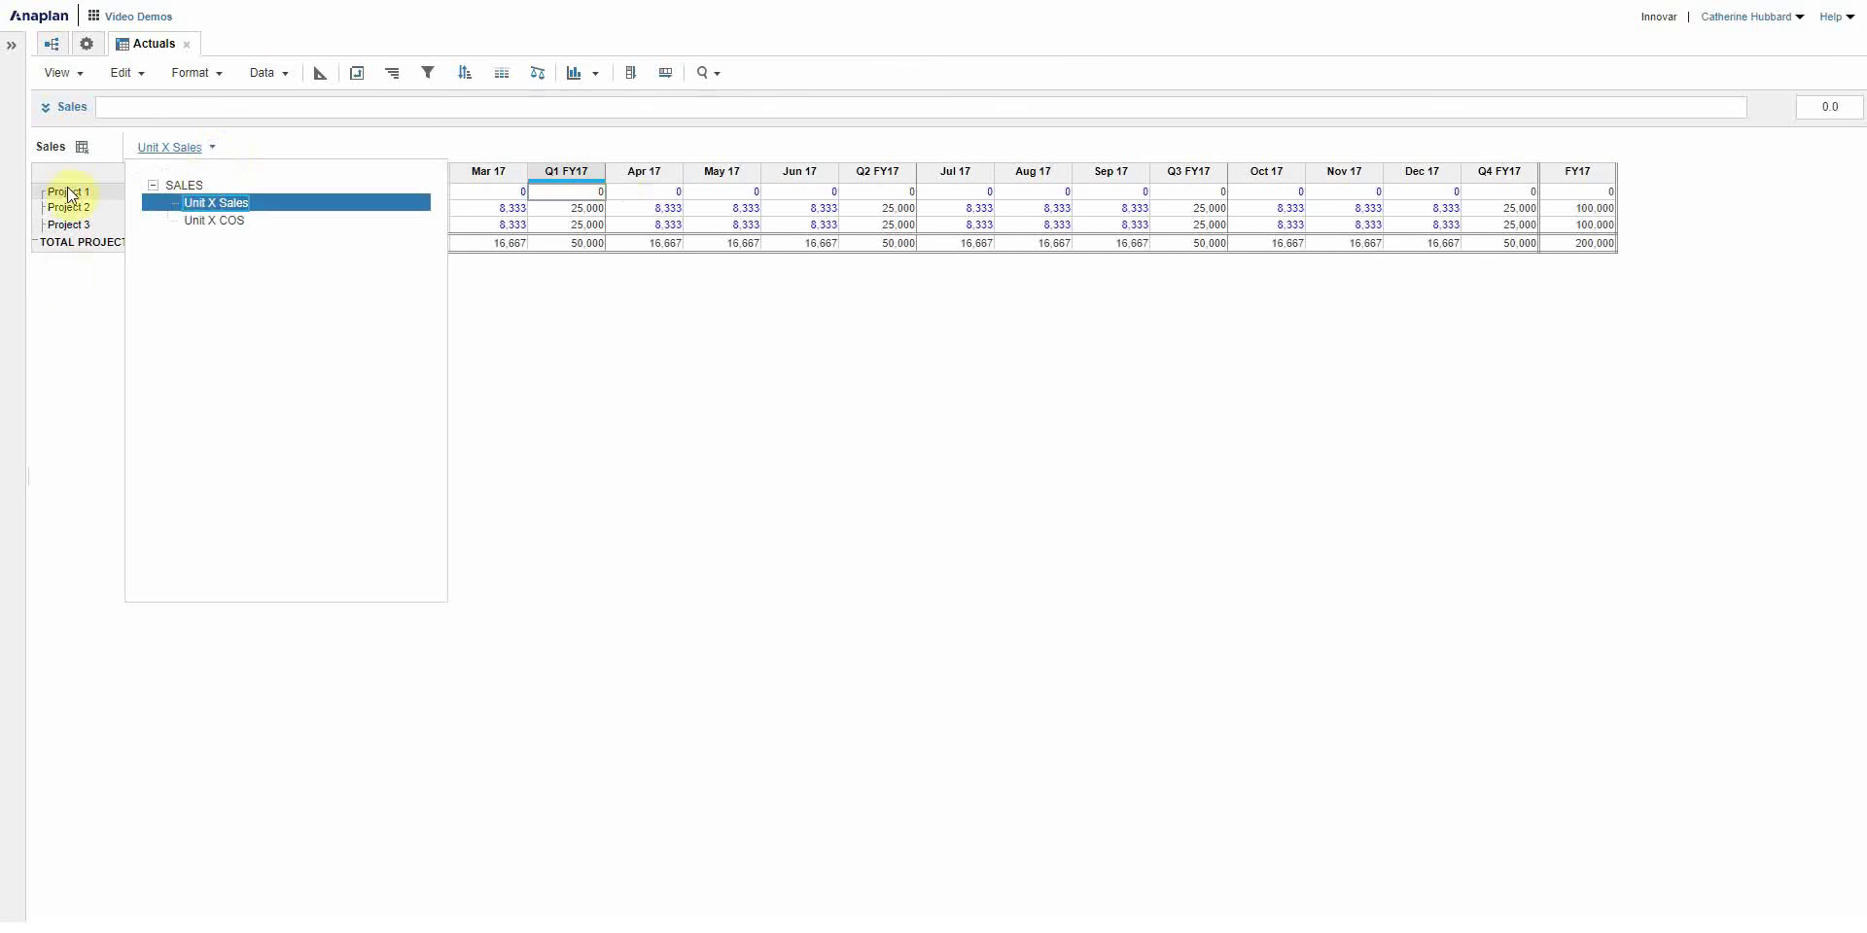
click(86, 153)
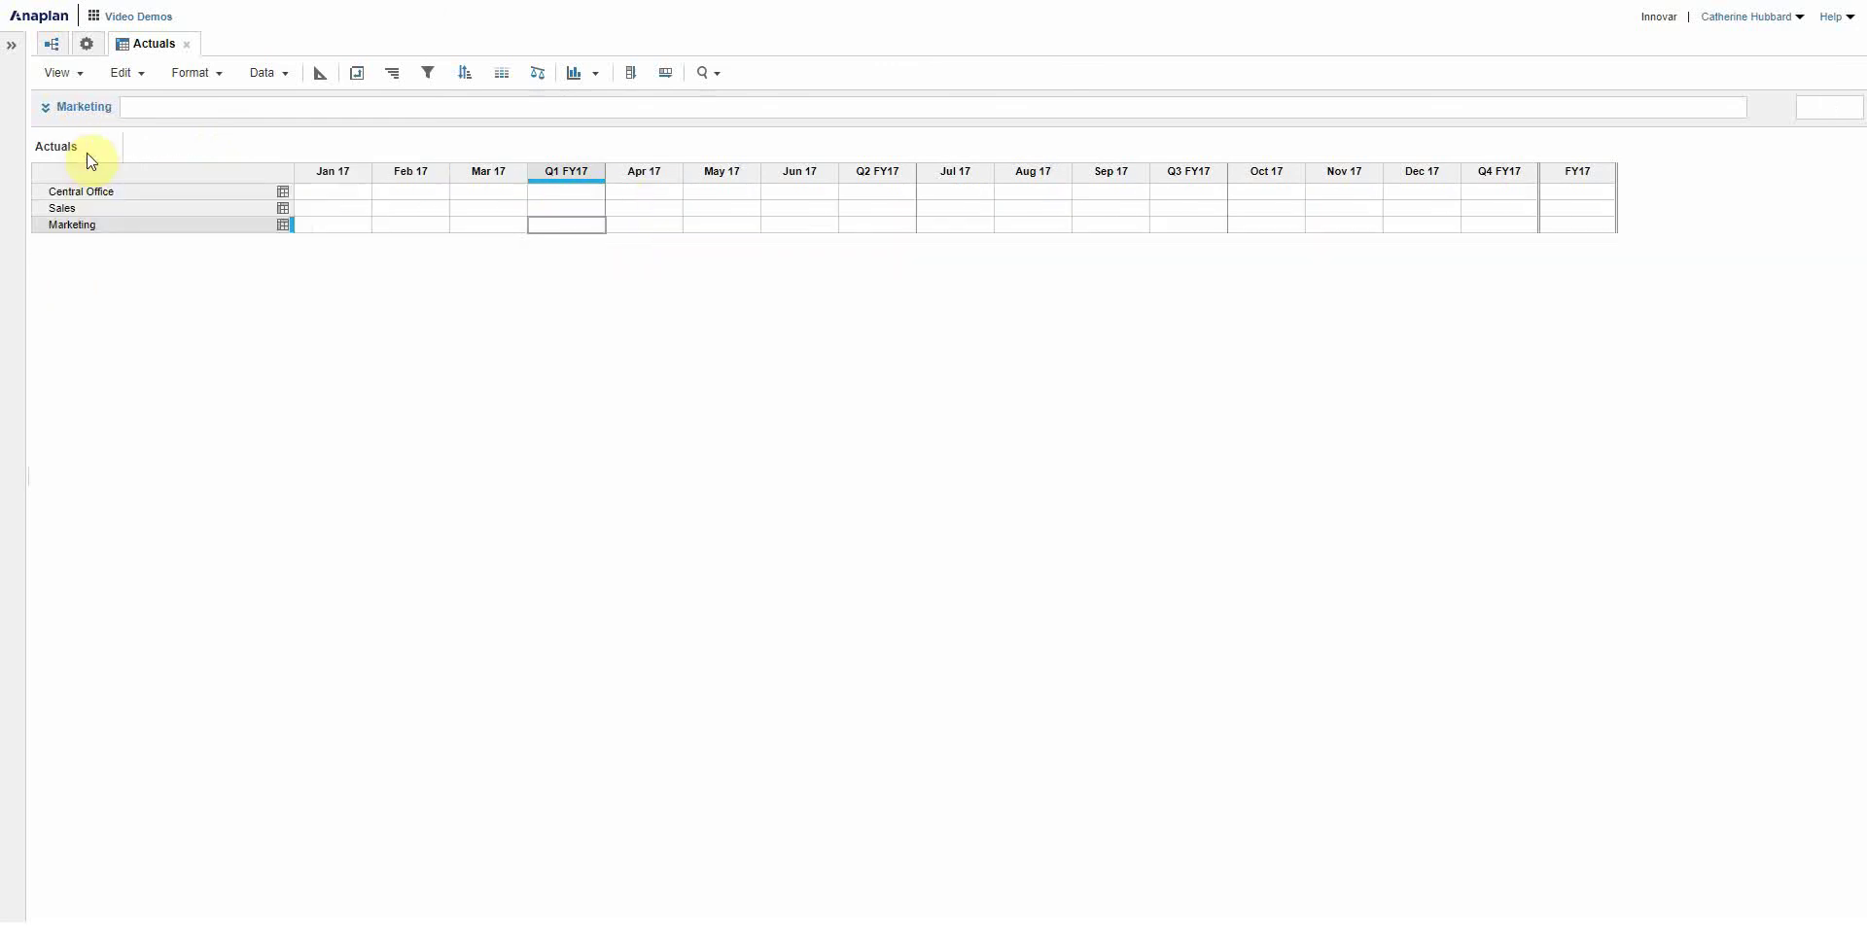
click(284, 224)
click(232, 148)
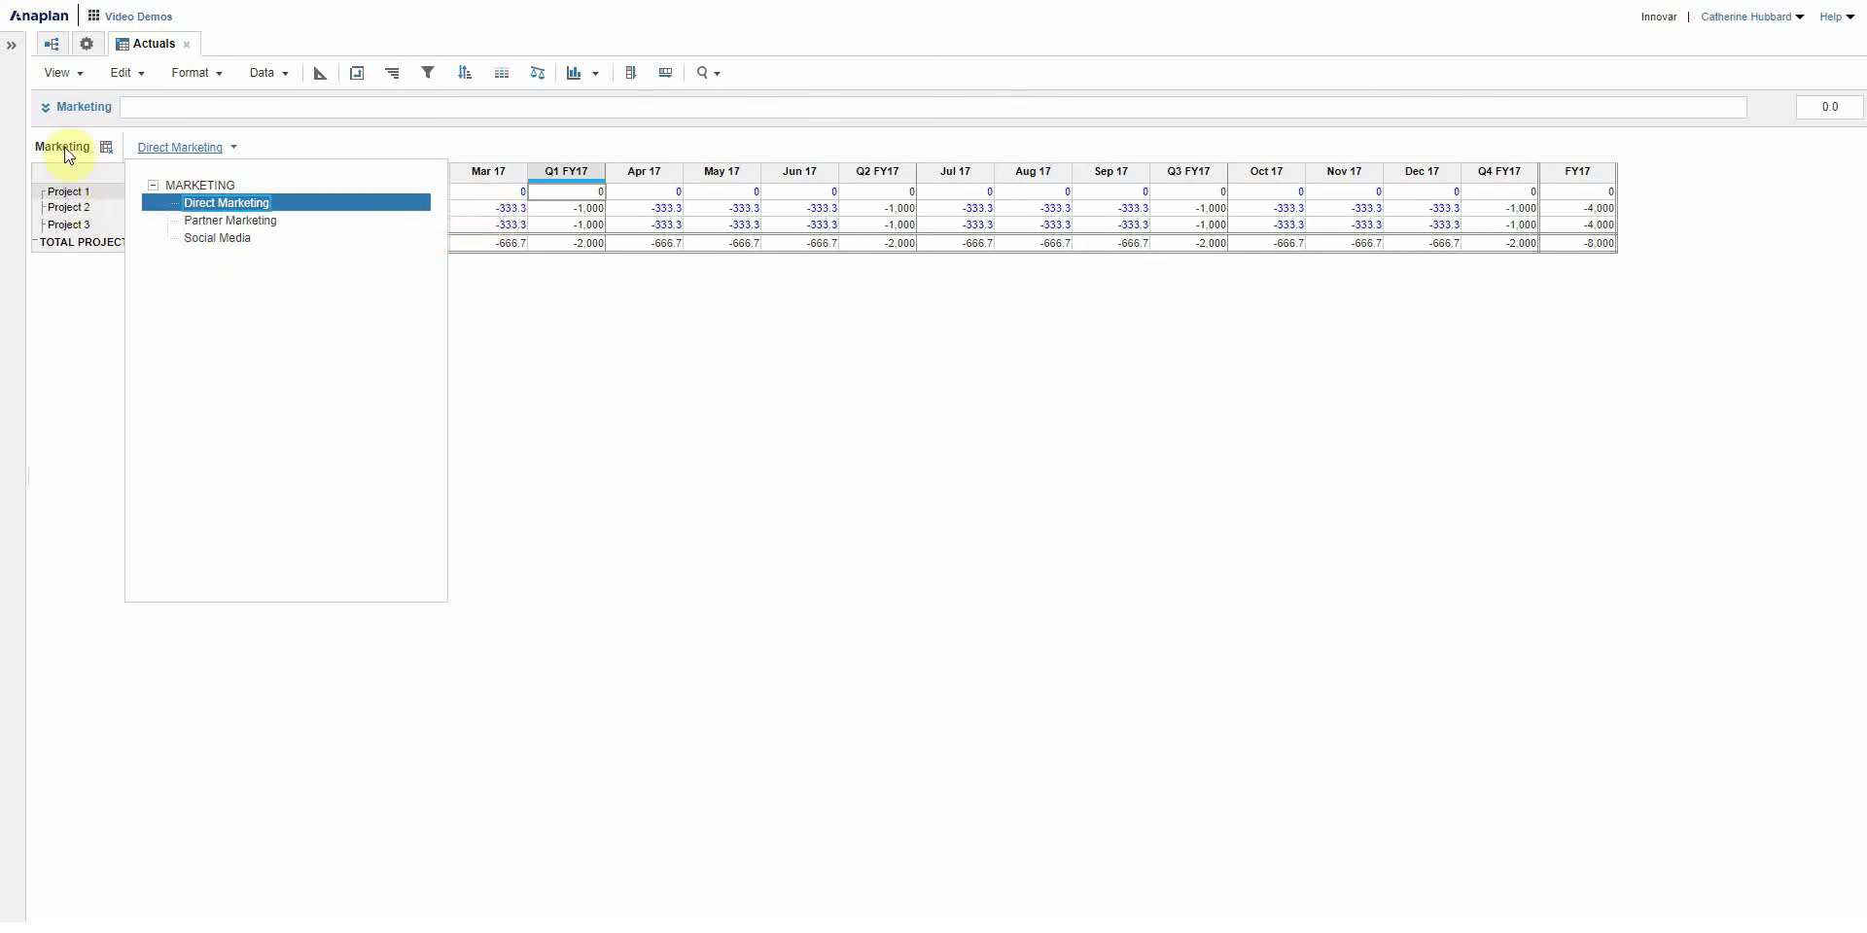
Examine the Applies To lists of the Central Office, Sales and Marketing line items in the Actuals blueprint.
click(320, 73)
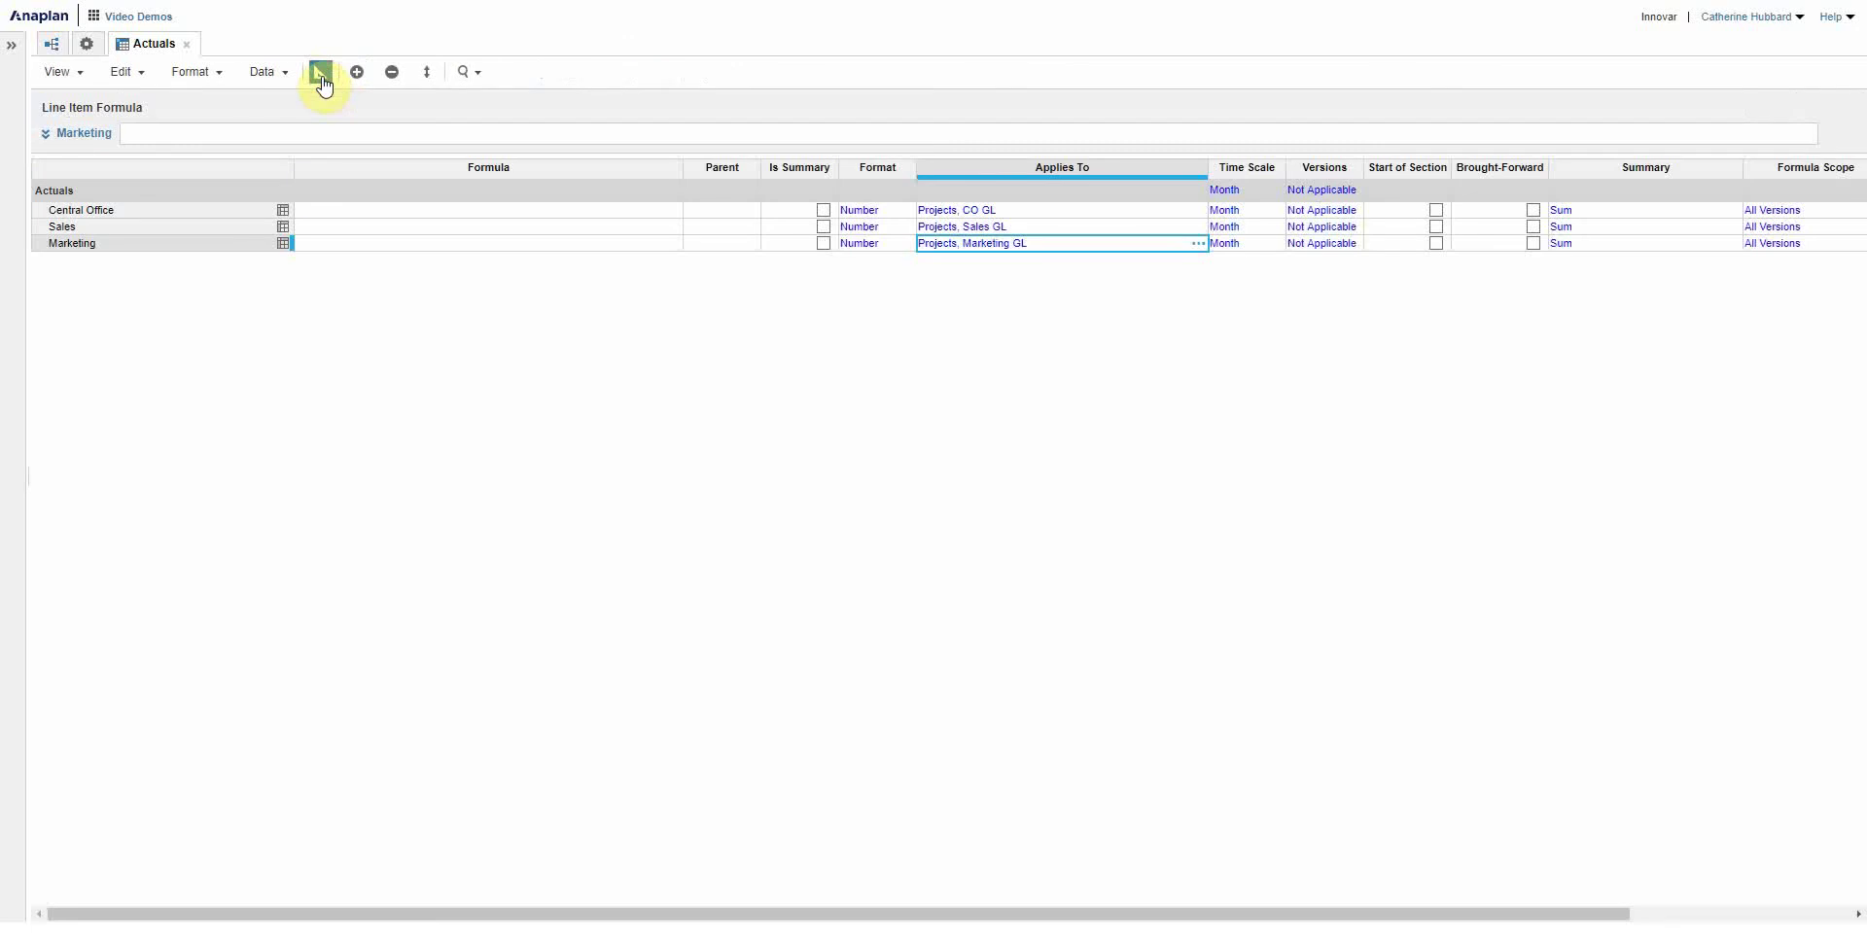
click(984, 210)
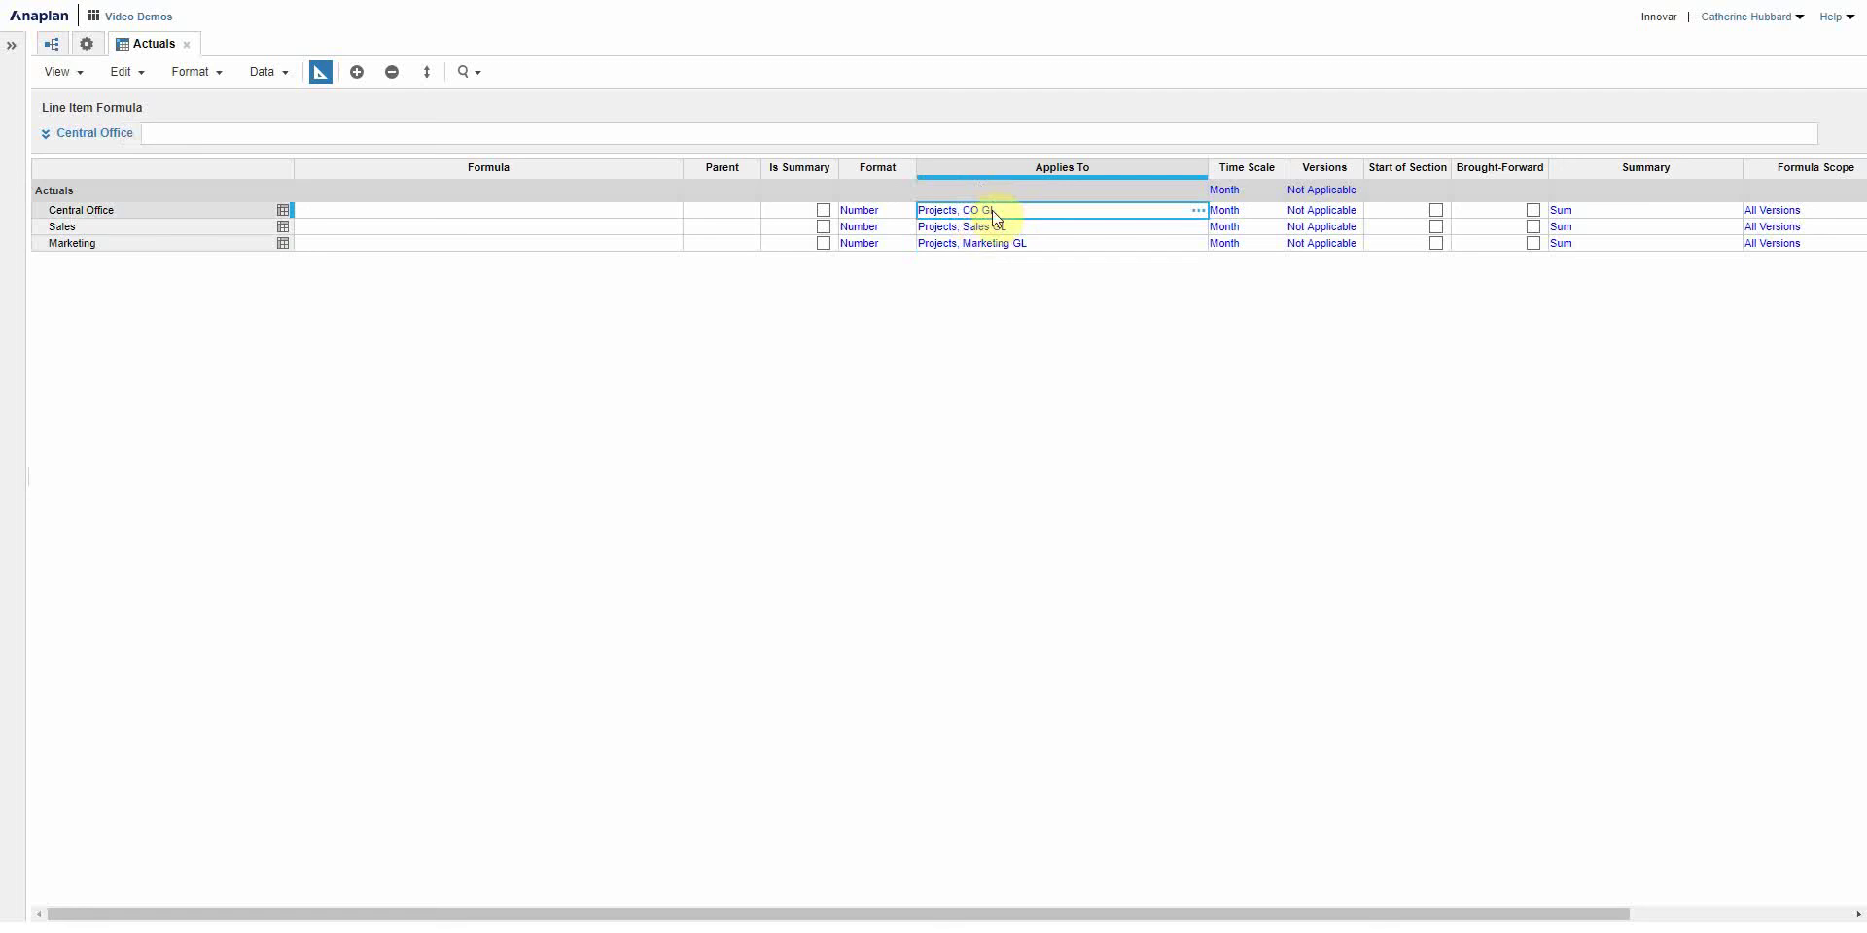
click(992, 228)
click(995, 246)
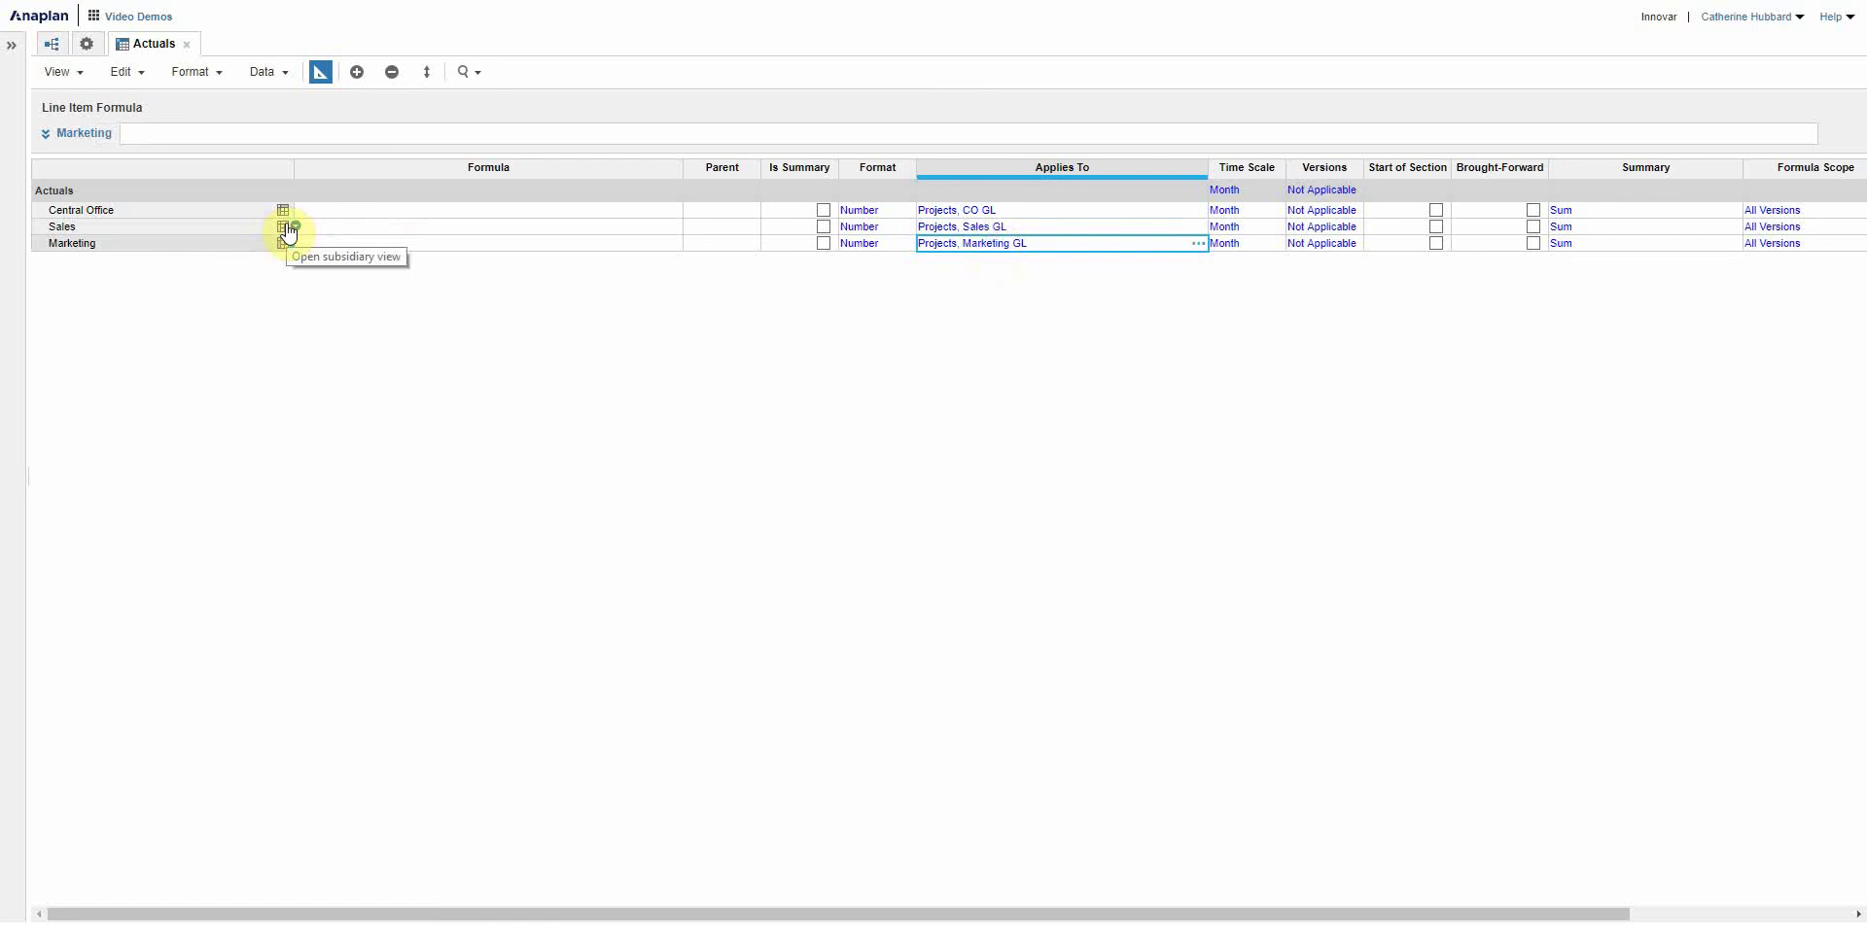
Open the GL Codes list in the model settings and expand the MARKETING and SALES groups in its tree.
click(86, 43)
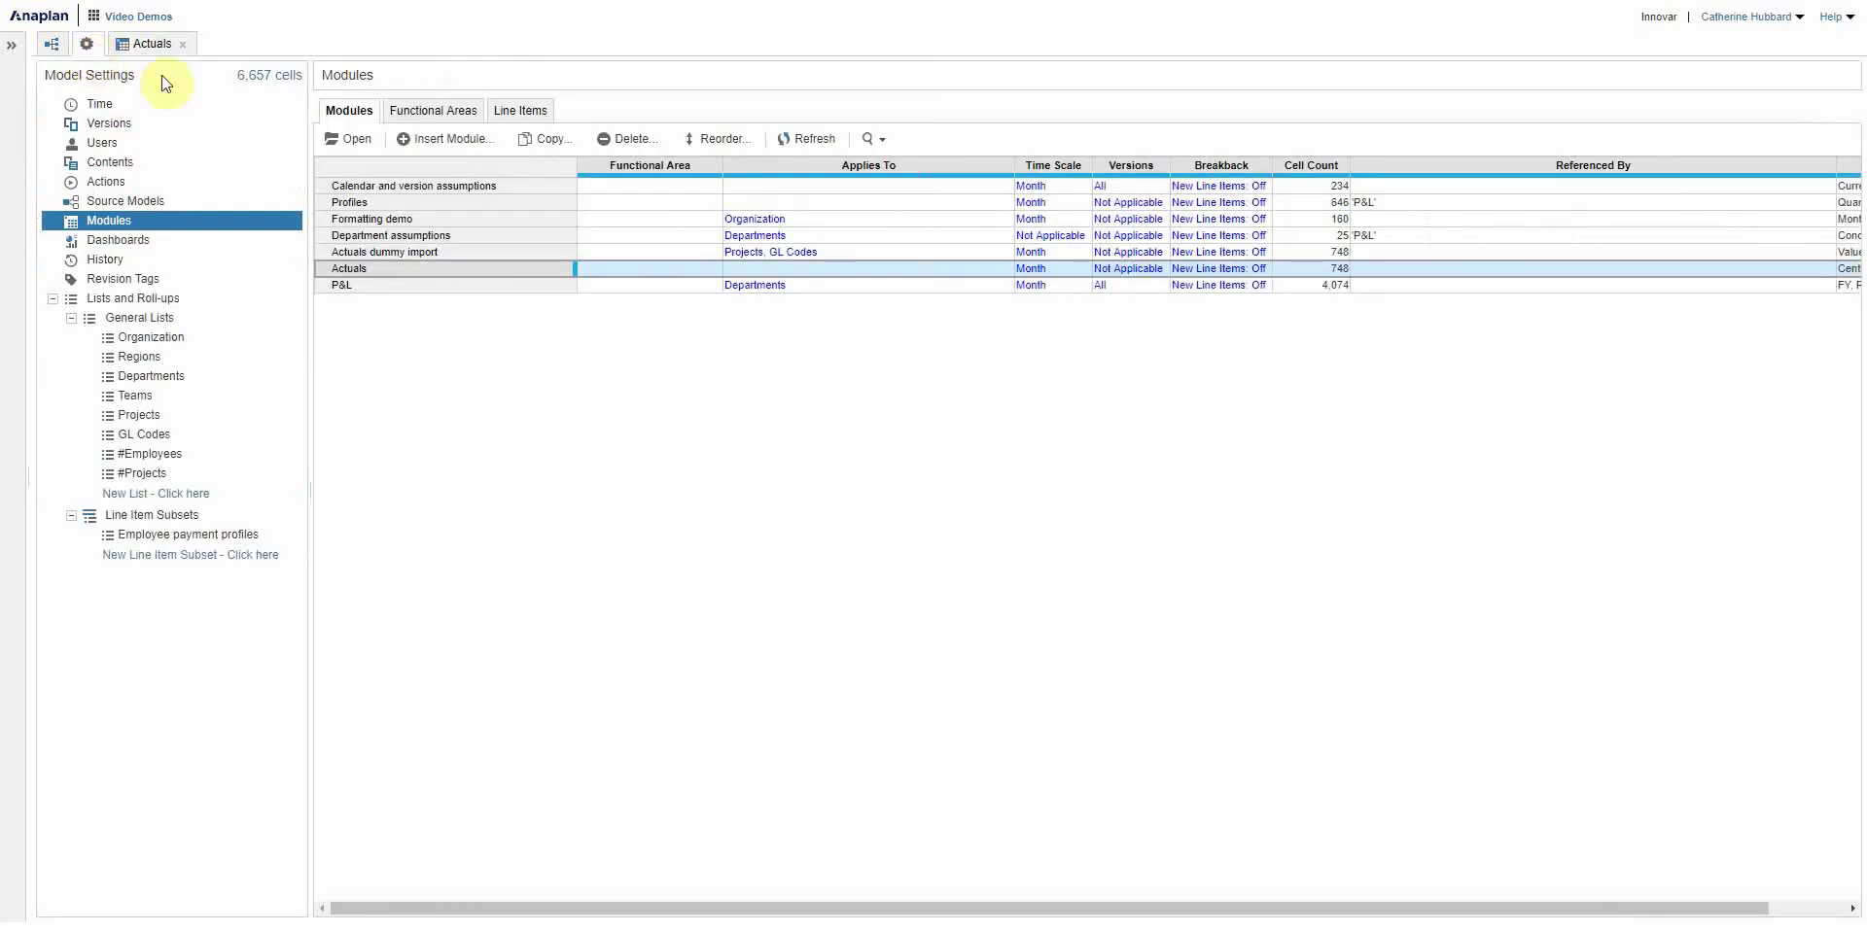
click(150, 439)
click(339, 255)
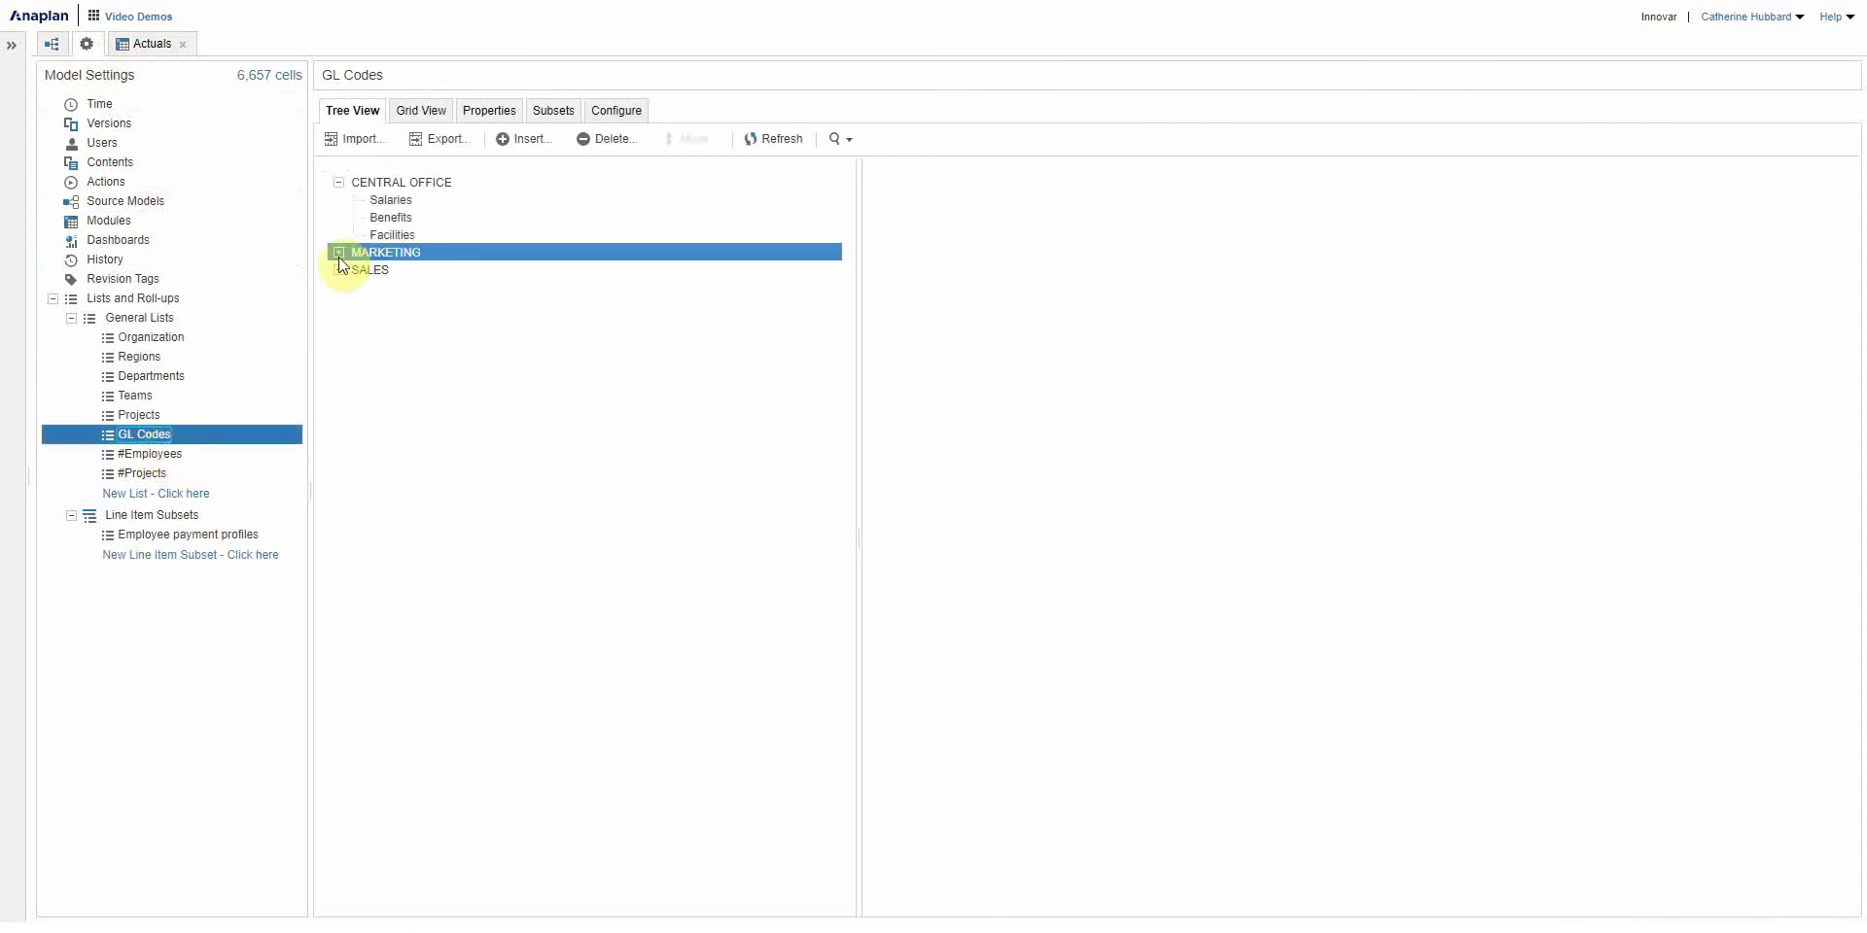
click(338, 322)
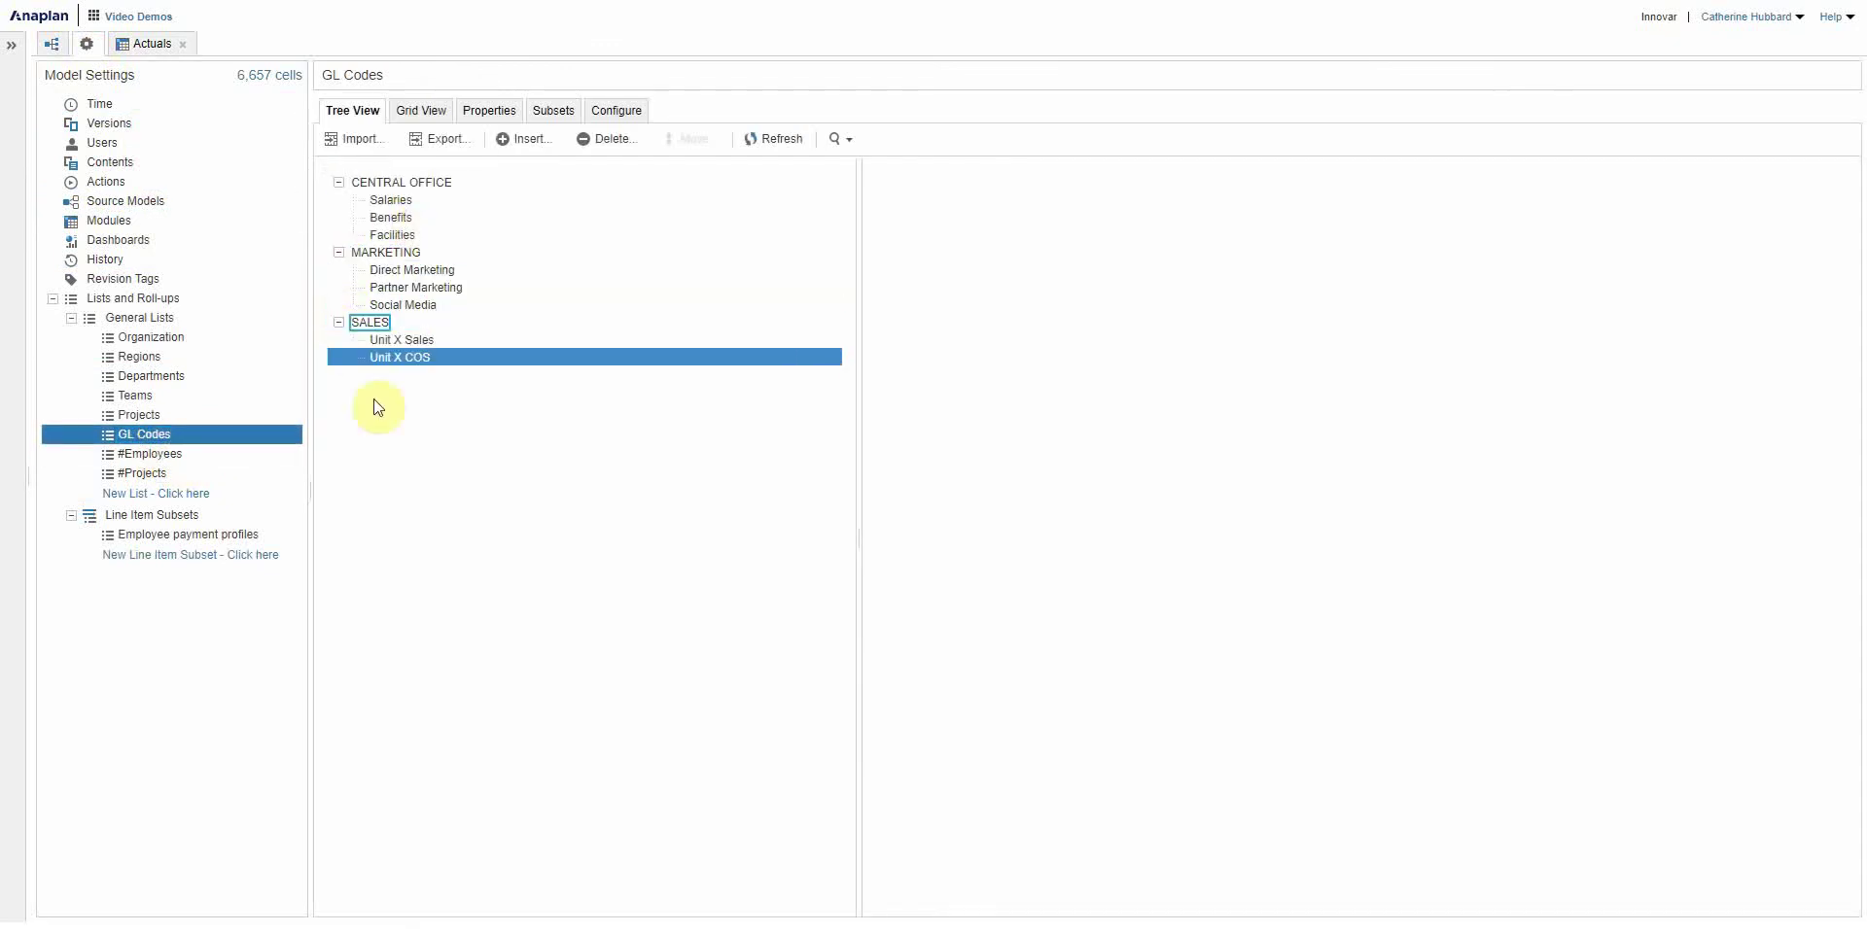
Examine the GL Codes list's defined subsets and how its items are assigned to Sales GL, CO GL and Marketing GL.
click(421, 113)
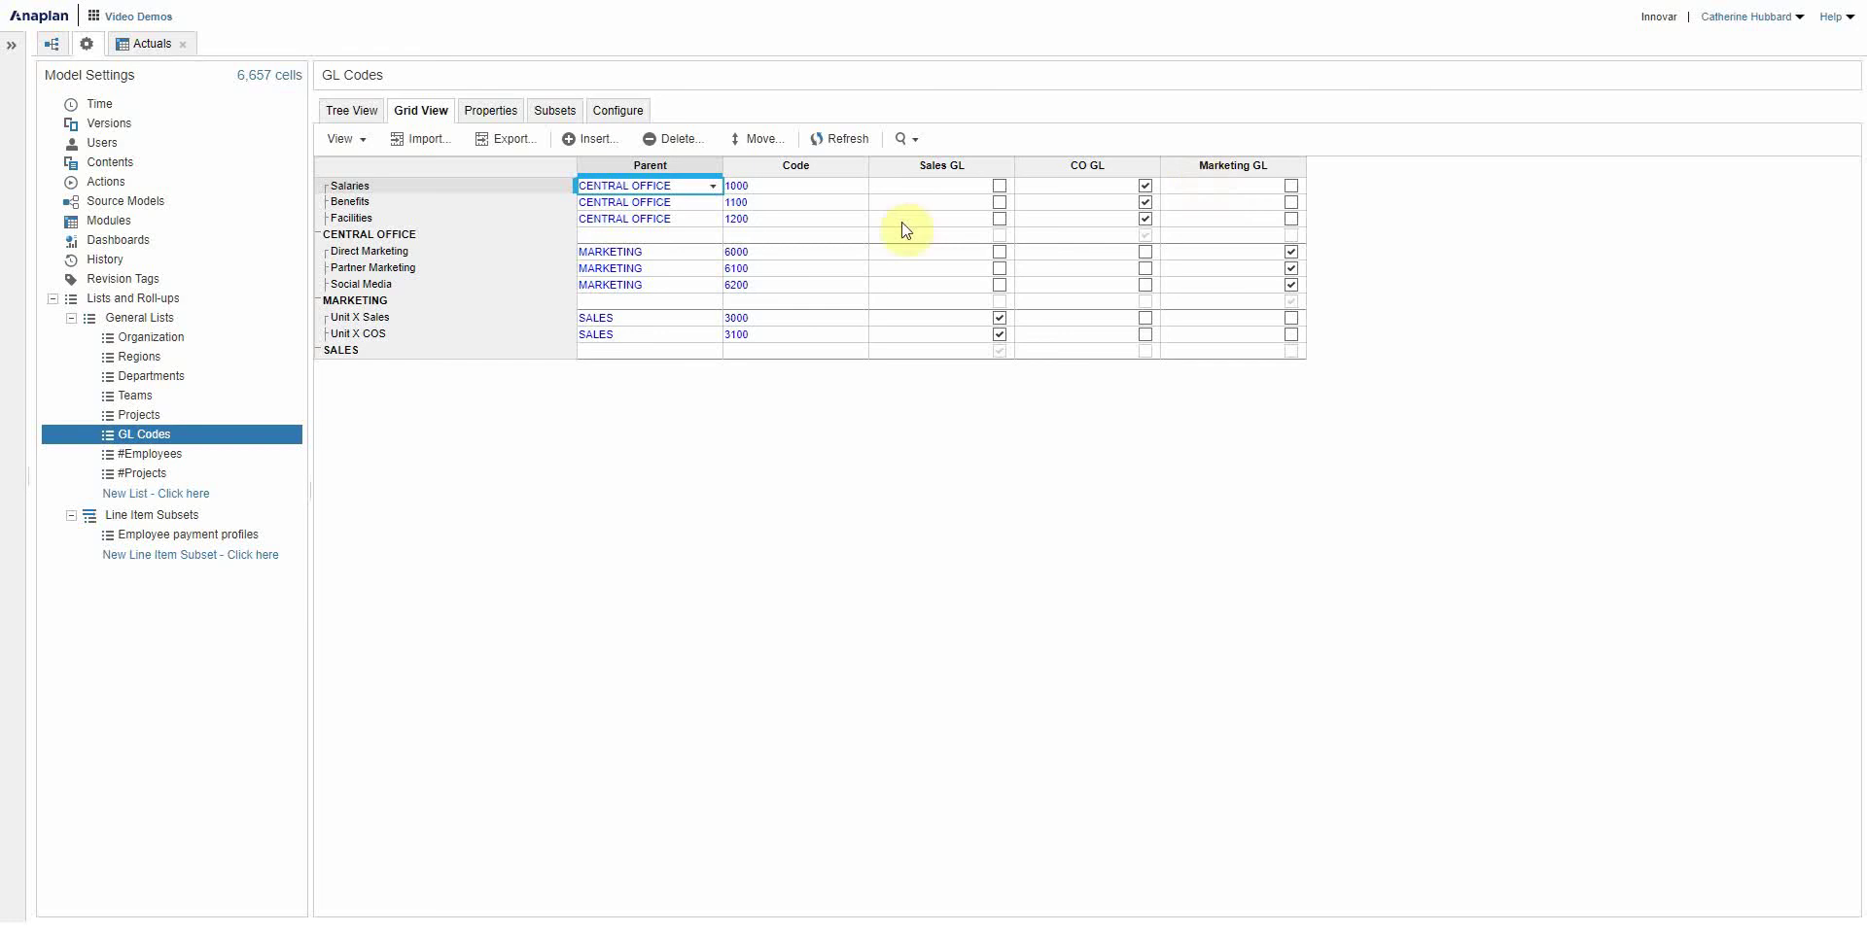
click(554, 113)
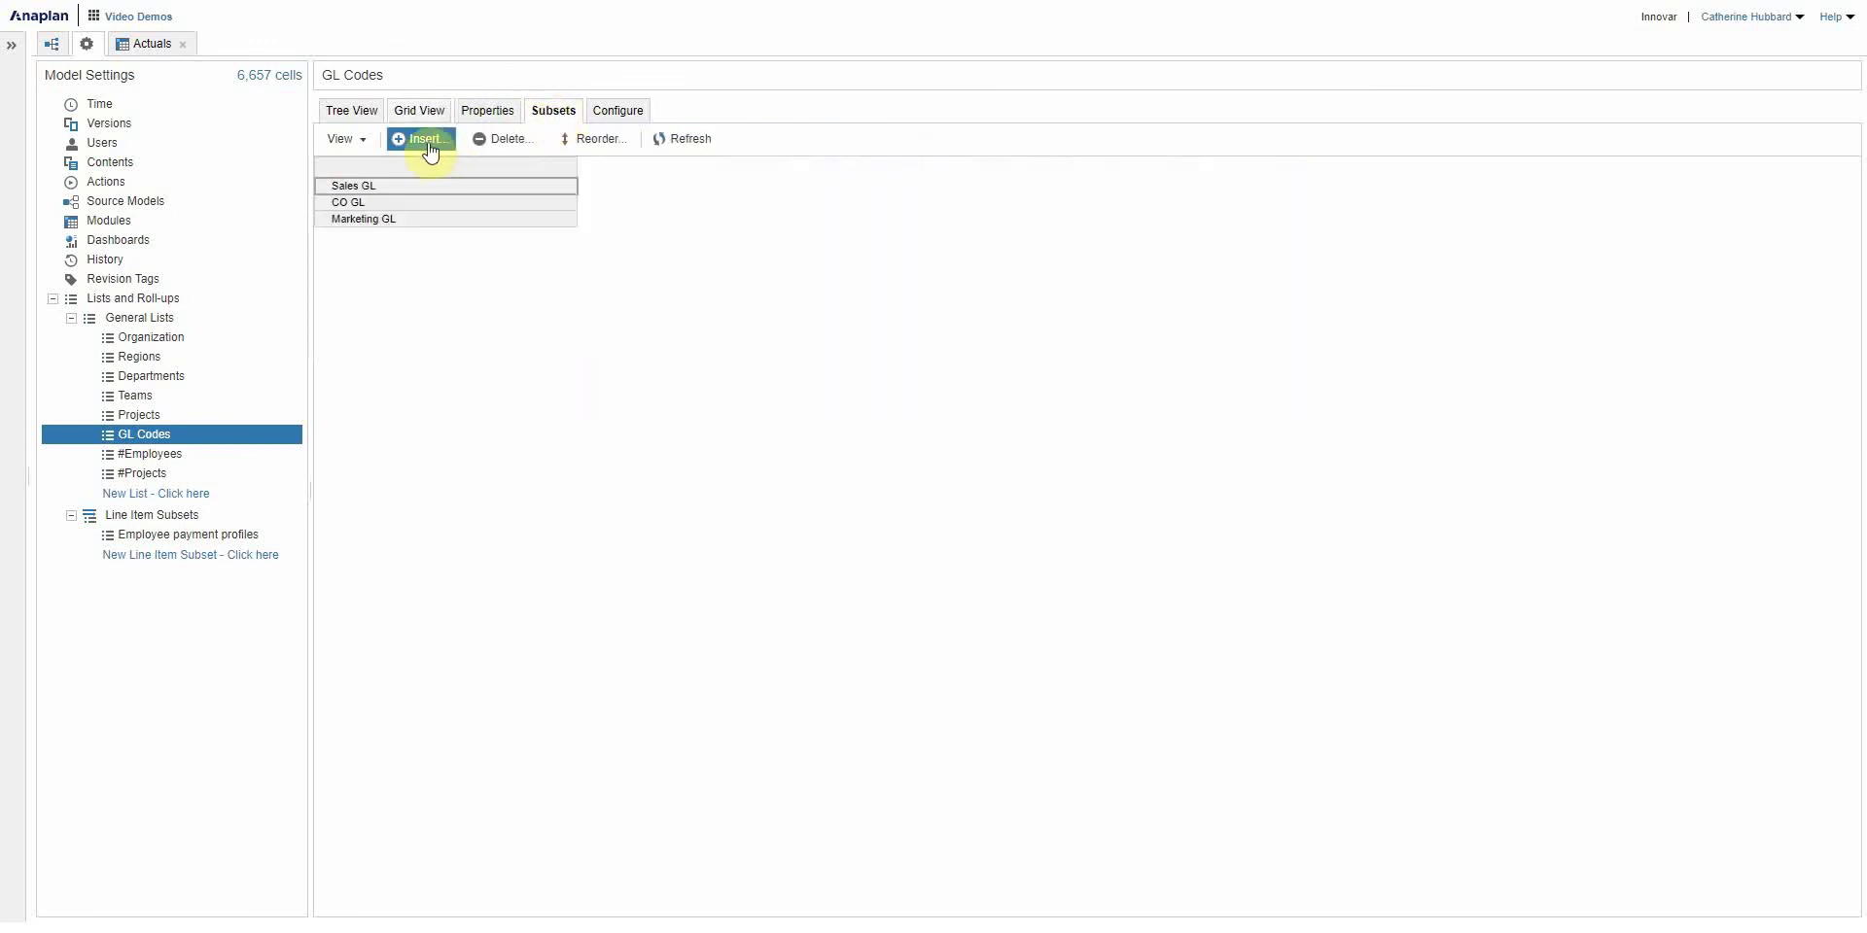
click(428, 144)
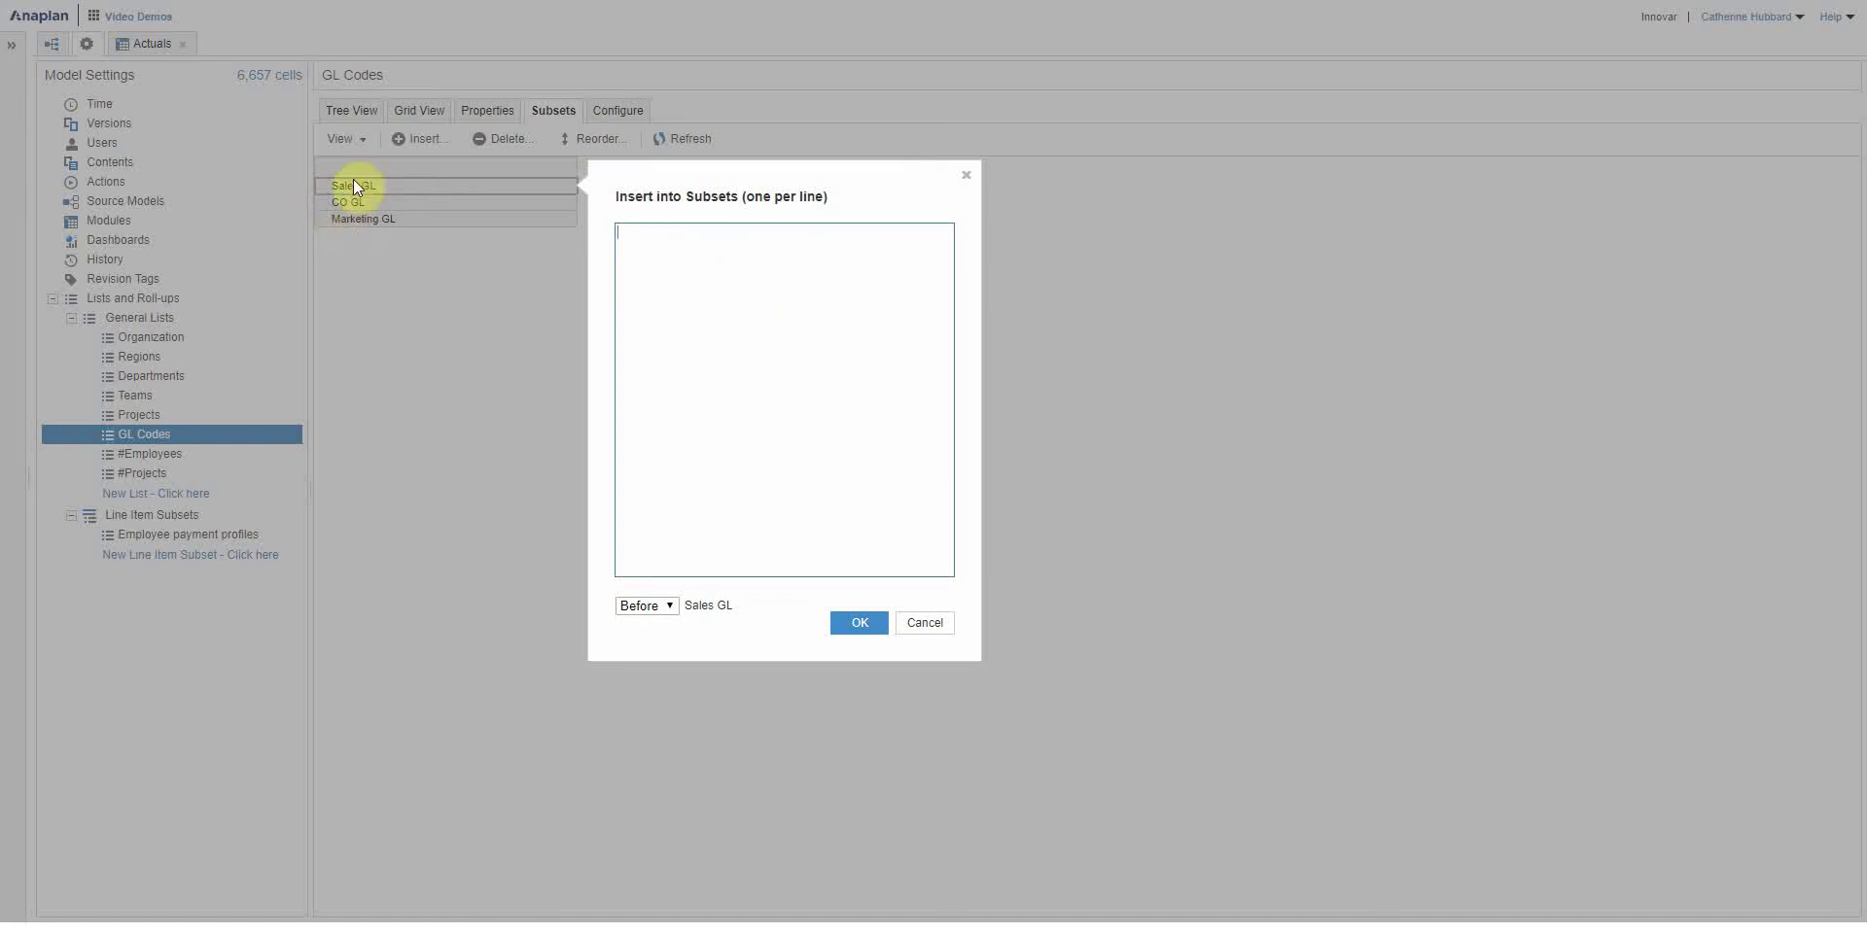
click(923, 623)
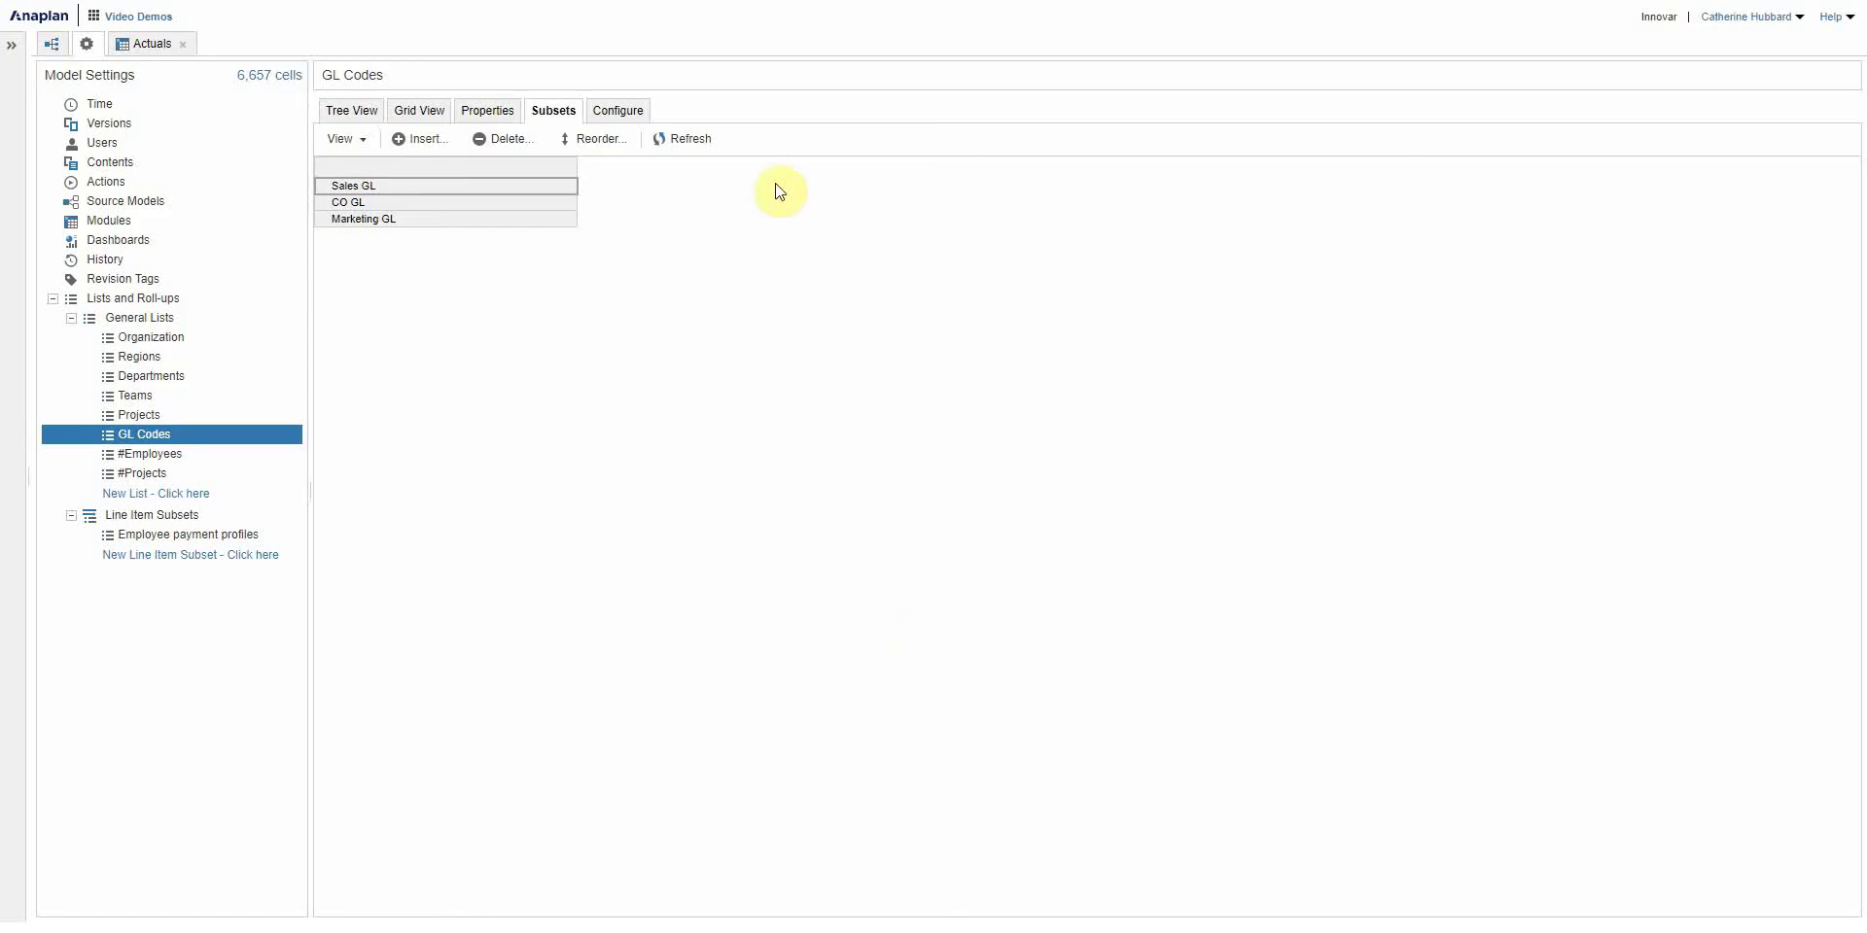
click(419, 117)
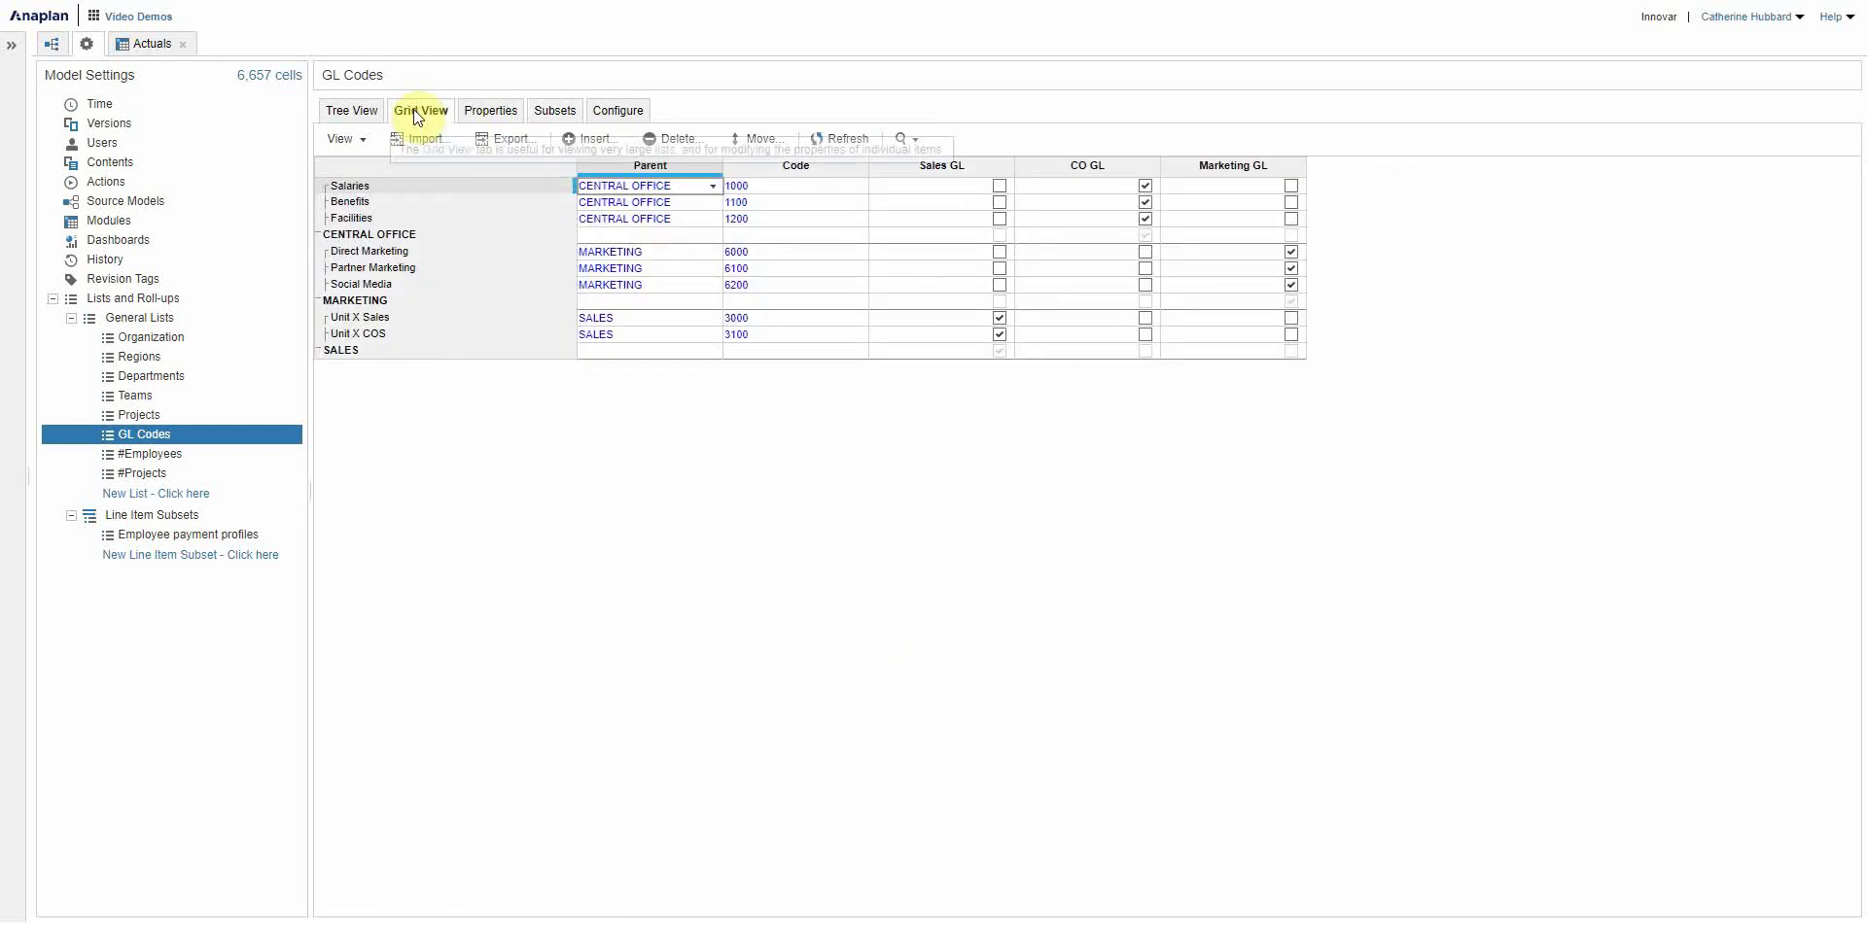
click(1145, 218)
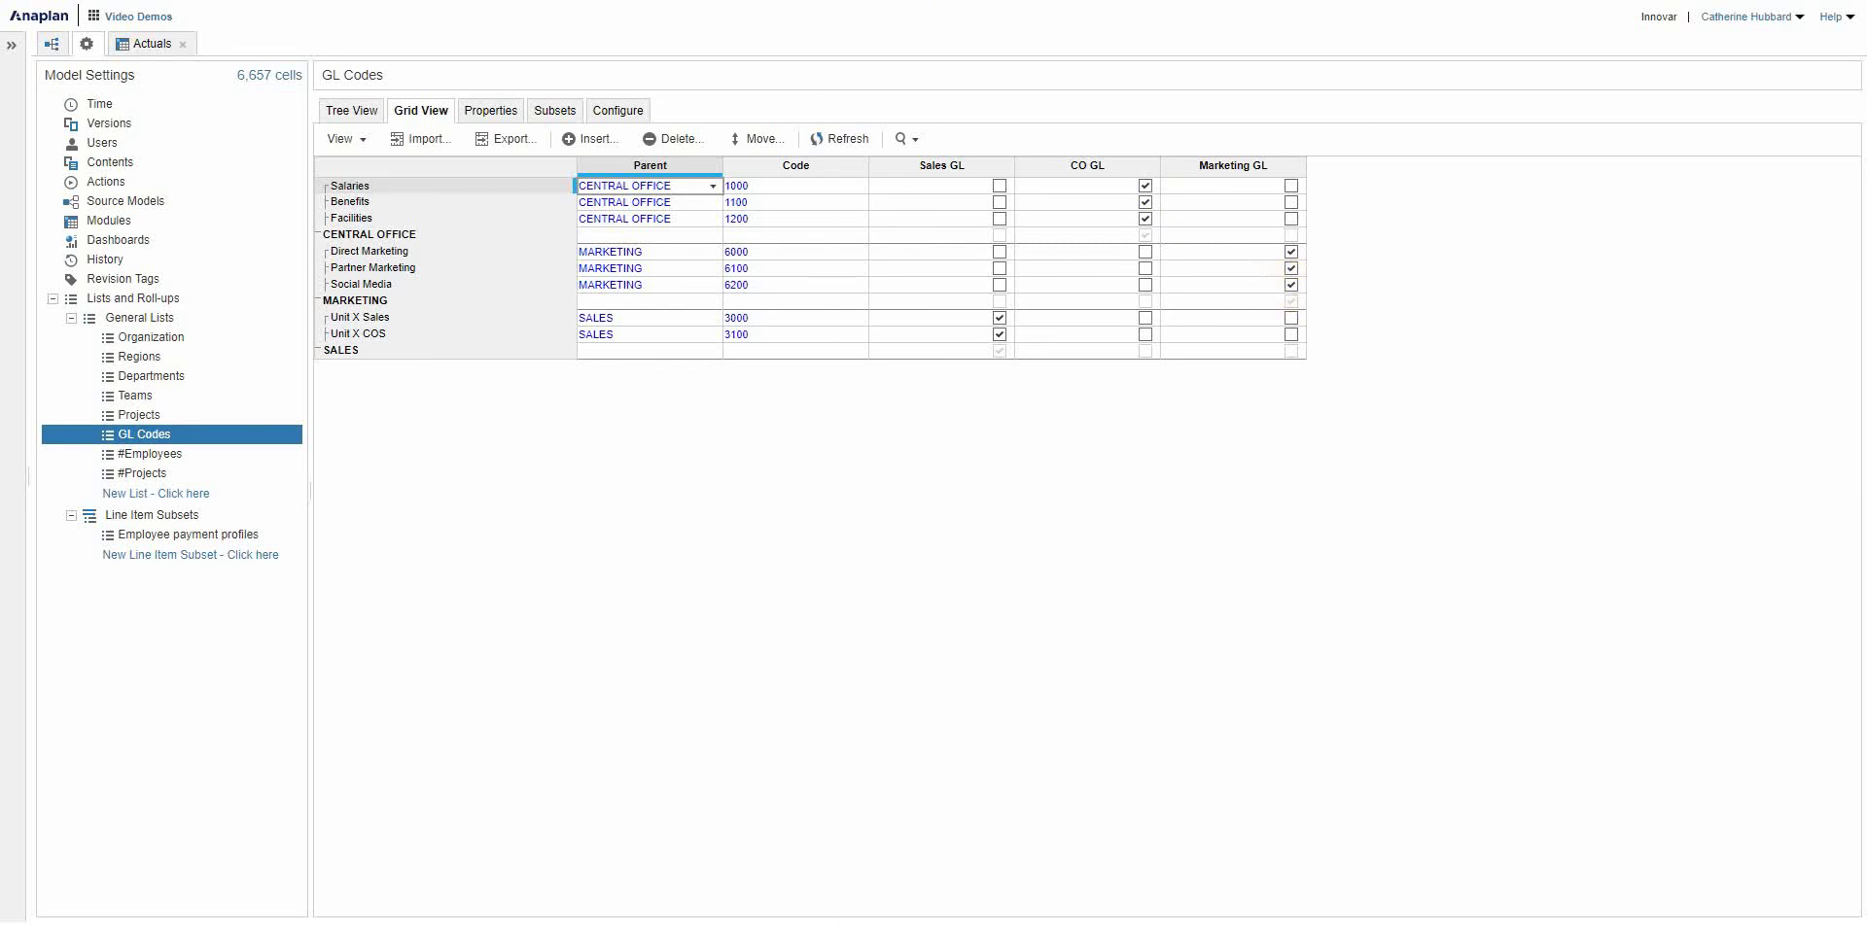
Set the Applies To of the whole Actuals module to the Projects and GL Codes lists.
click(144, 45)
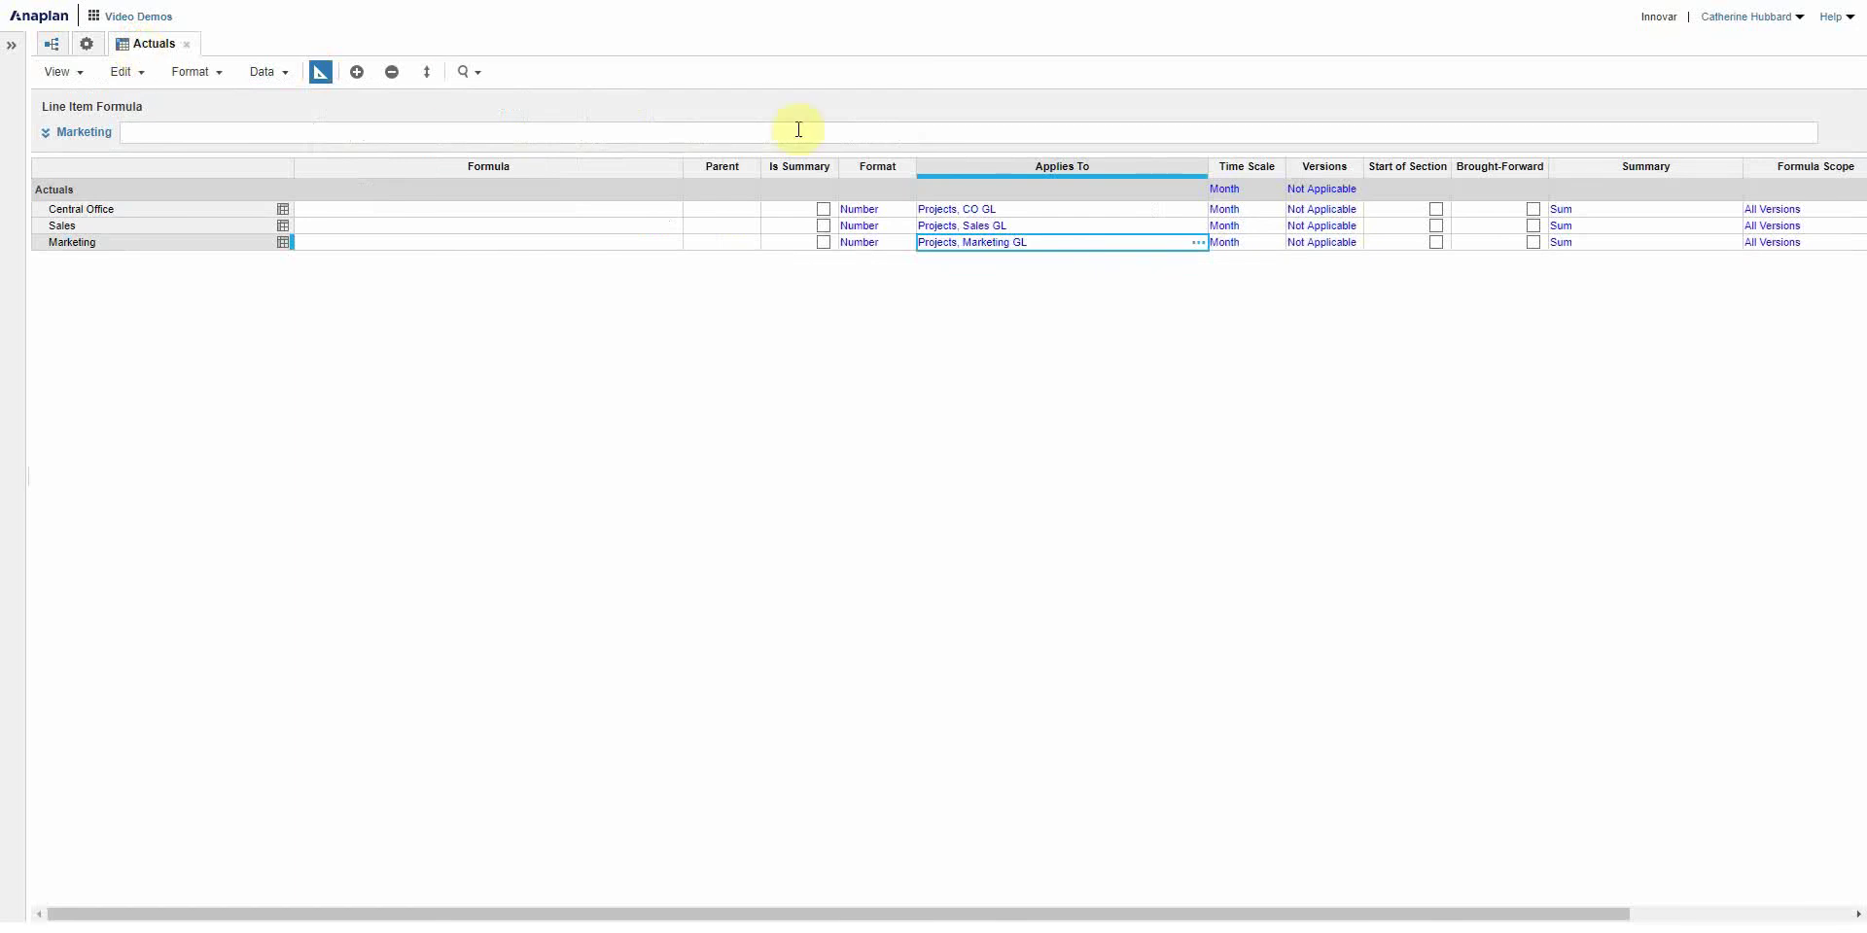
click(936, 194)
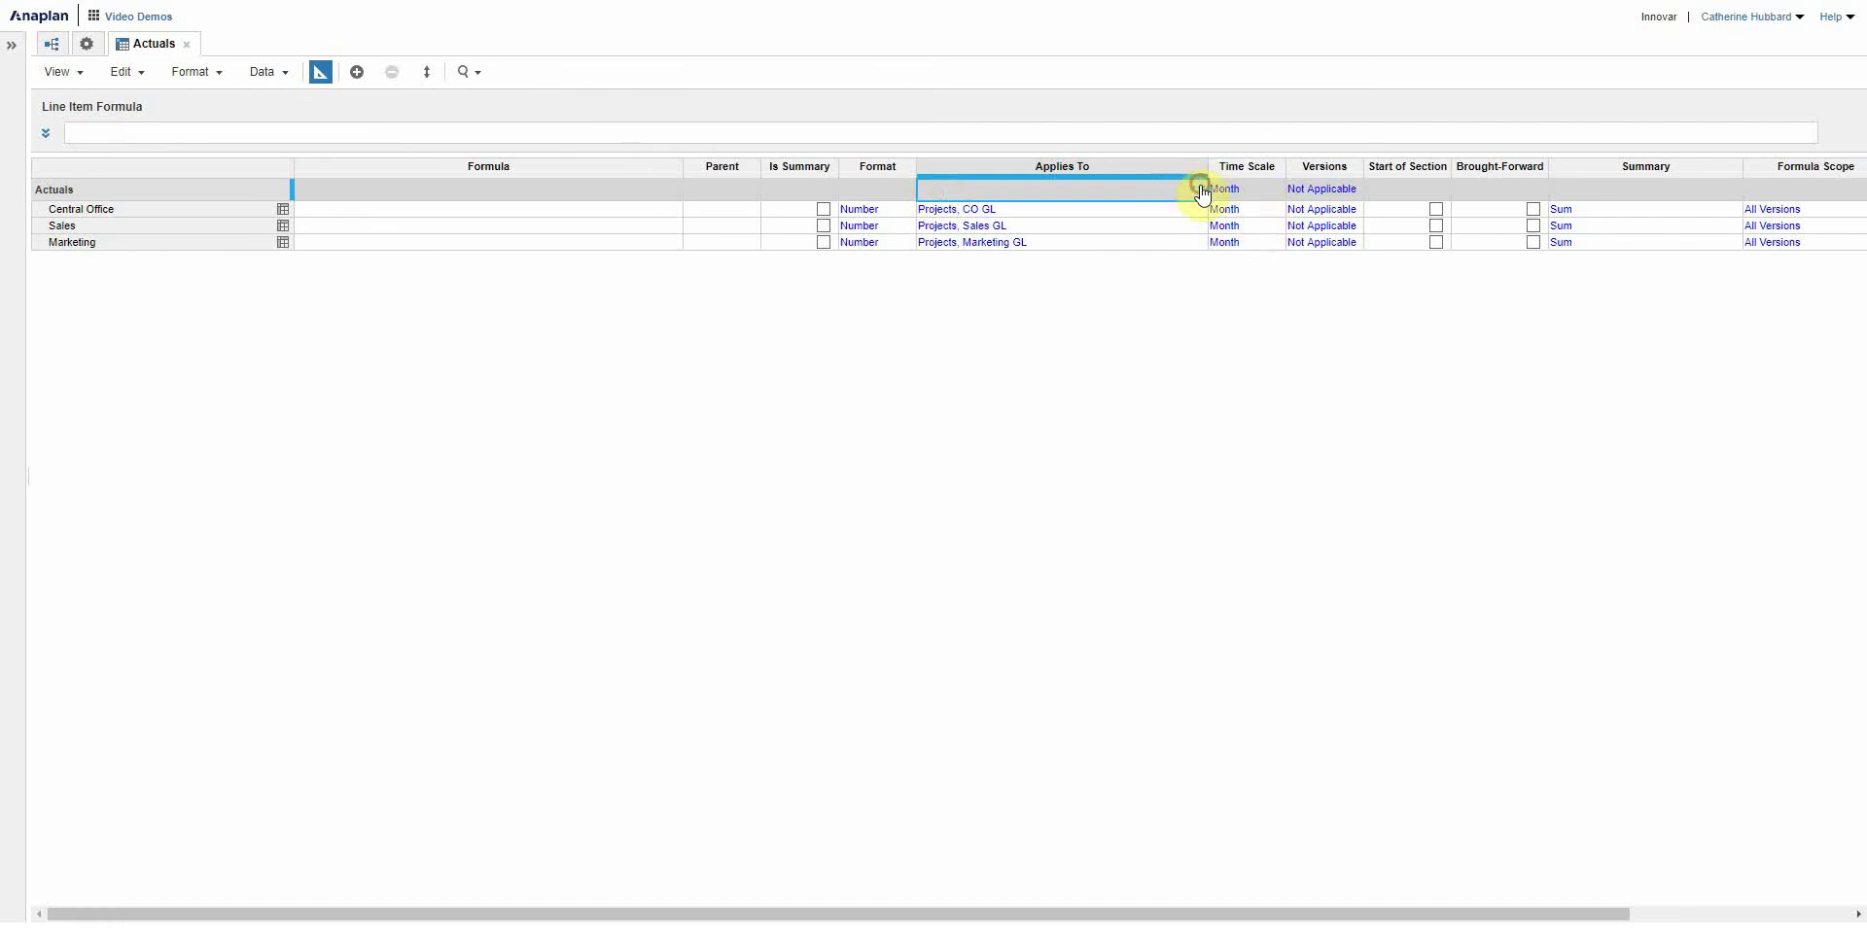
click(1199, 181)
click(831, 346)
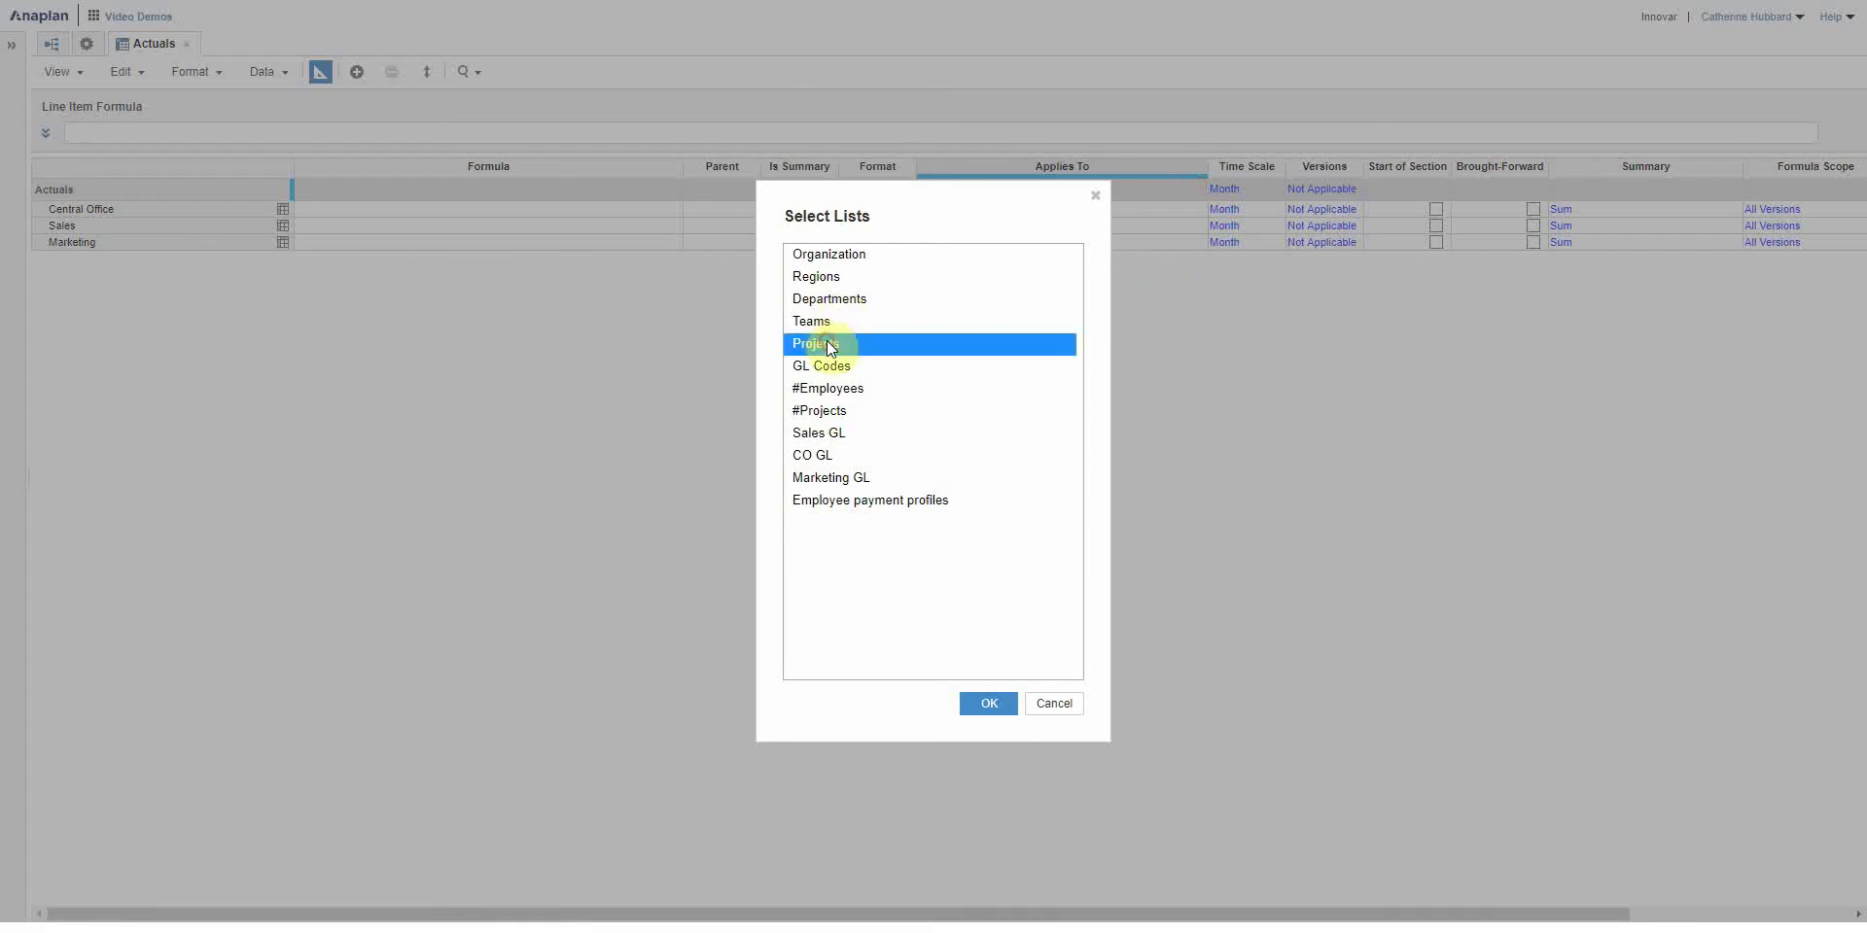
ctrl+click(834, 368)
click(988, 703)
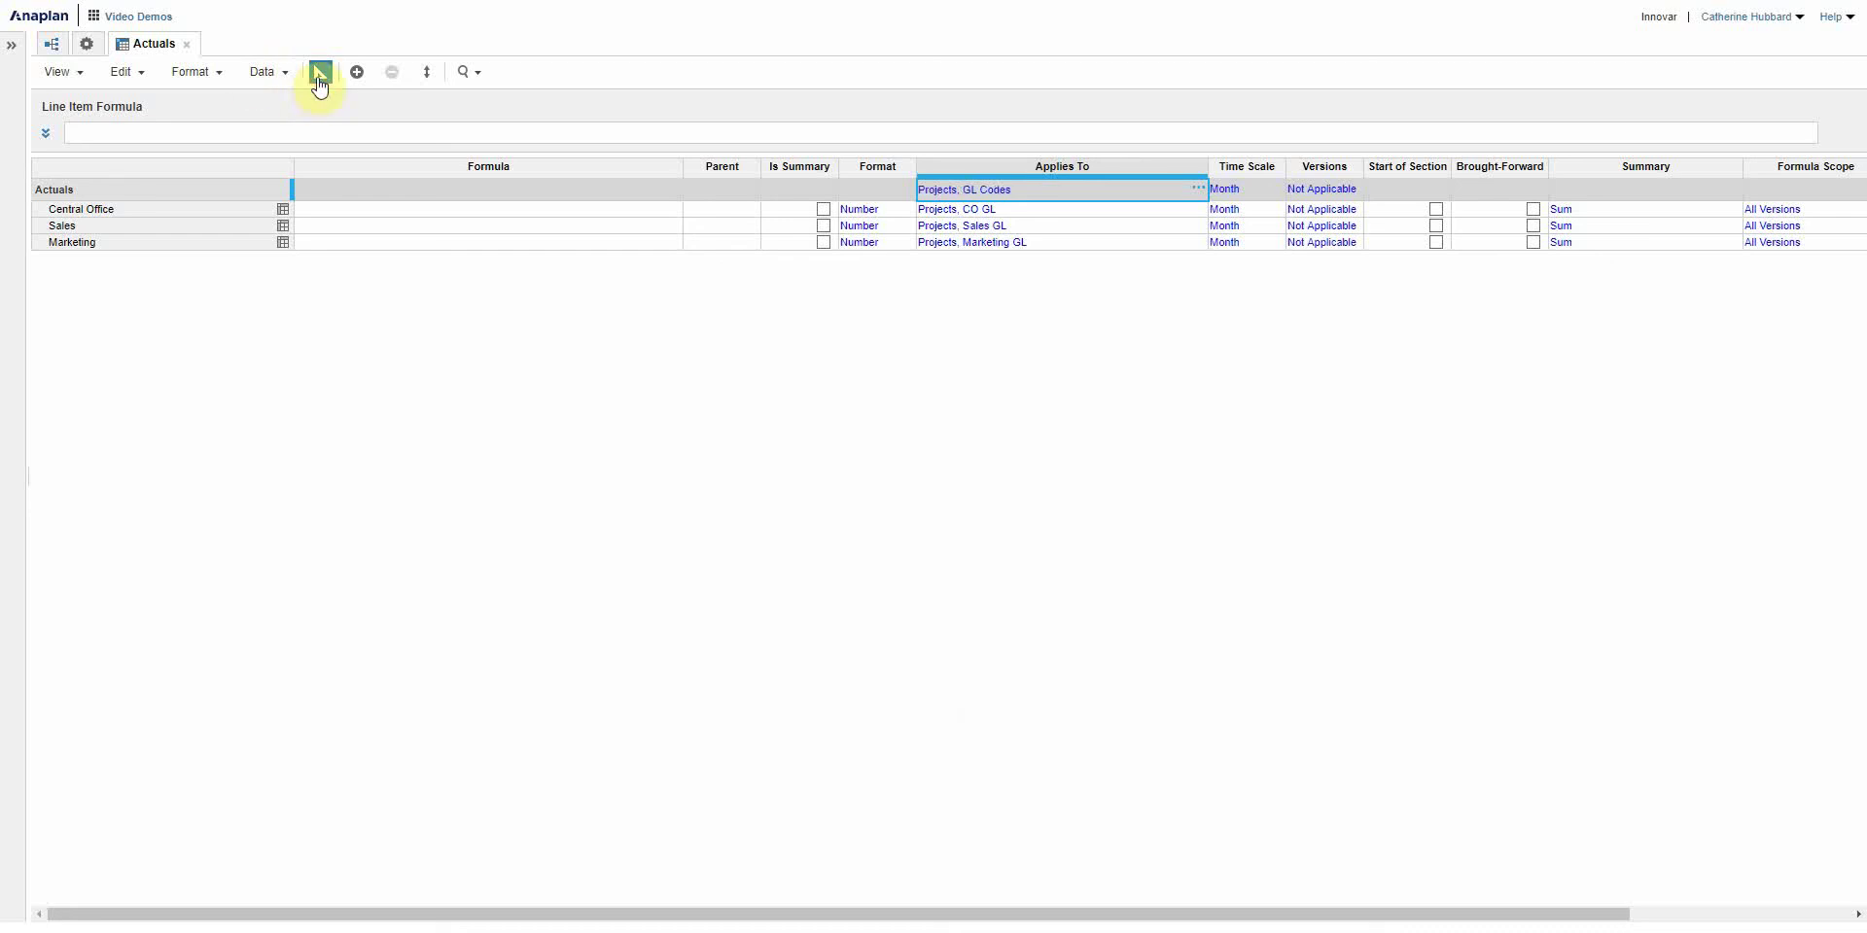
Return from Marketing's subsidiary view to the main Actuals grid and inspect all GL code groups in its page selector.
click(319, 74)
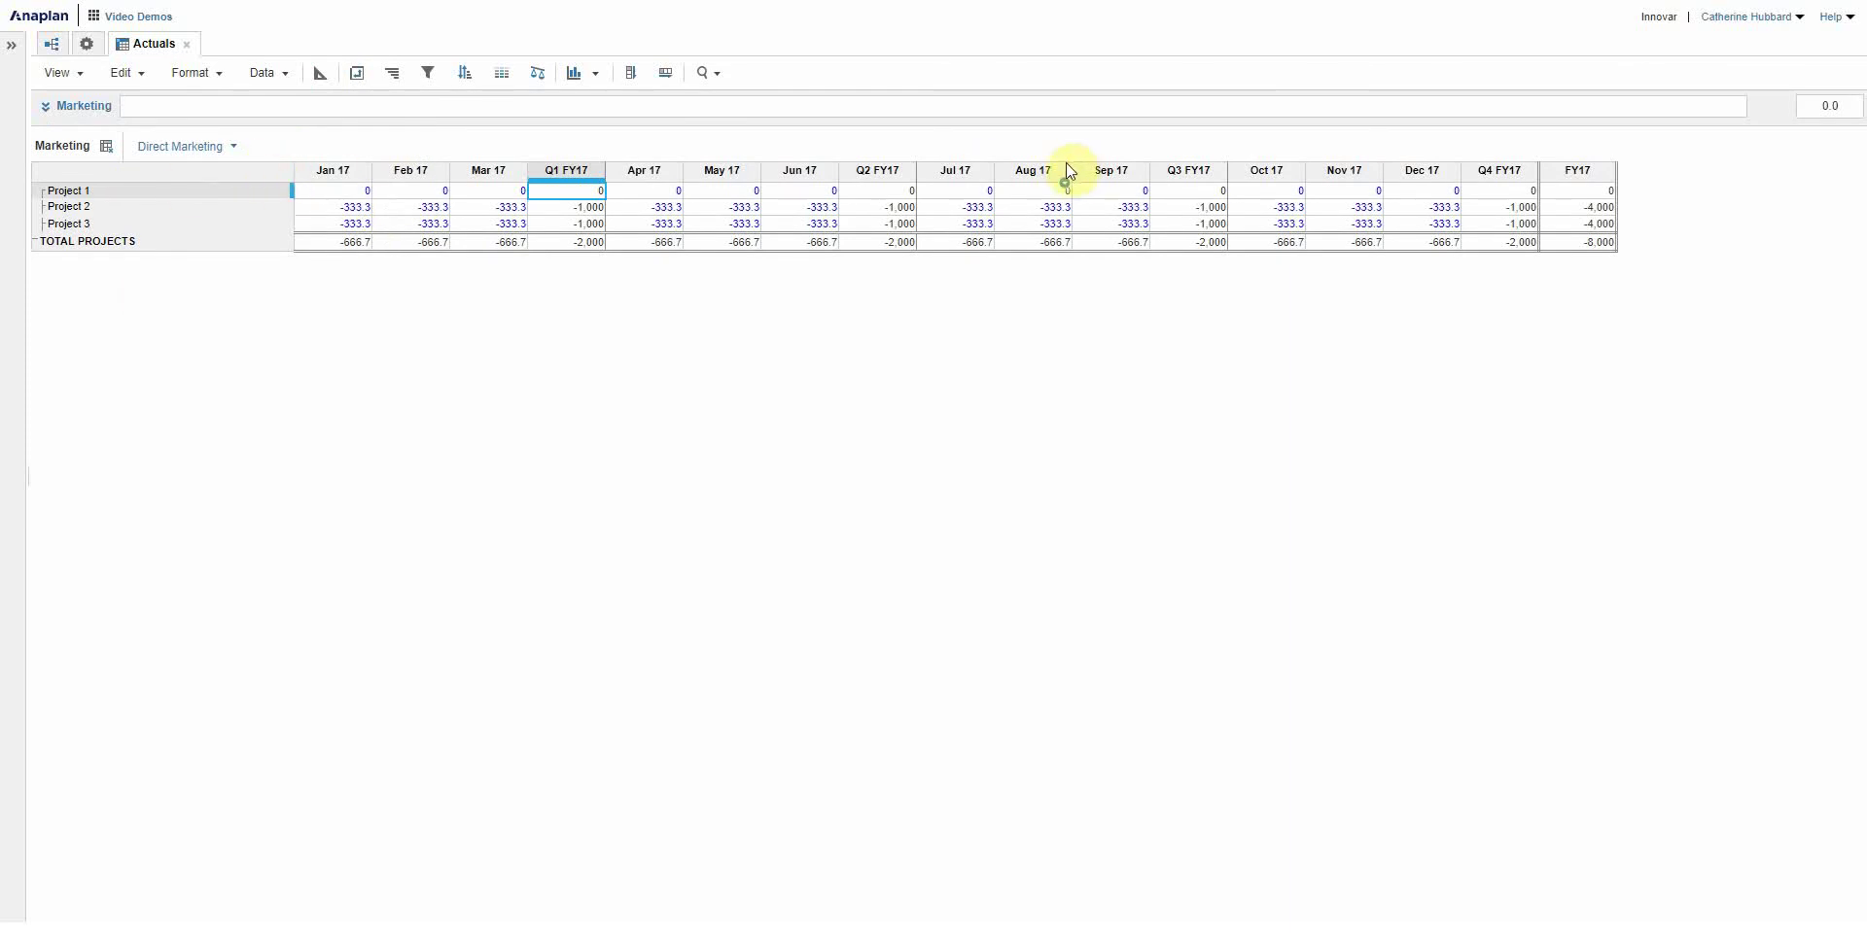
click(109, 148)
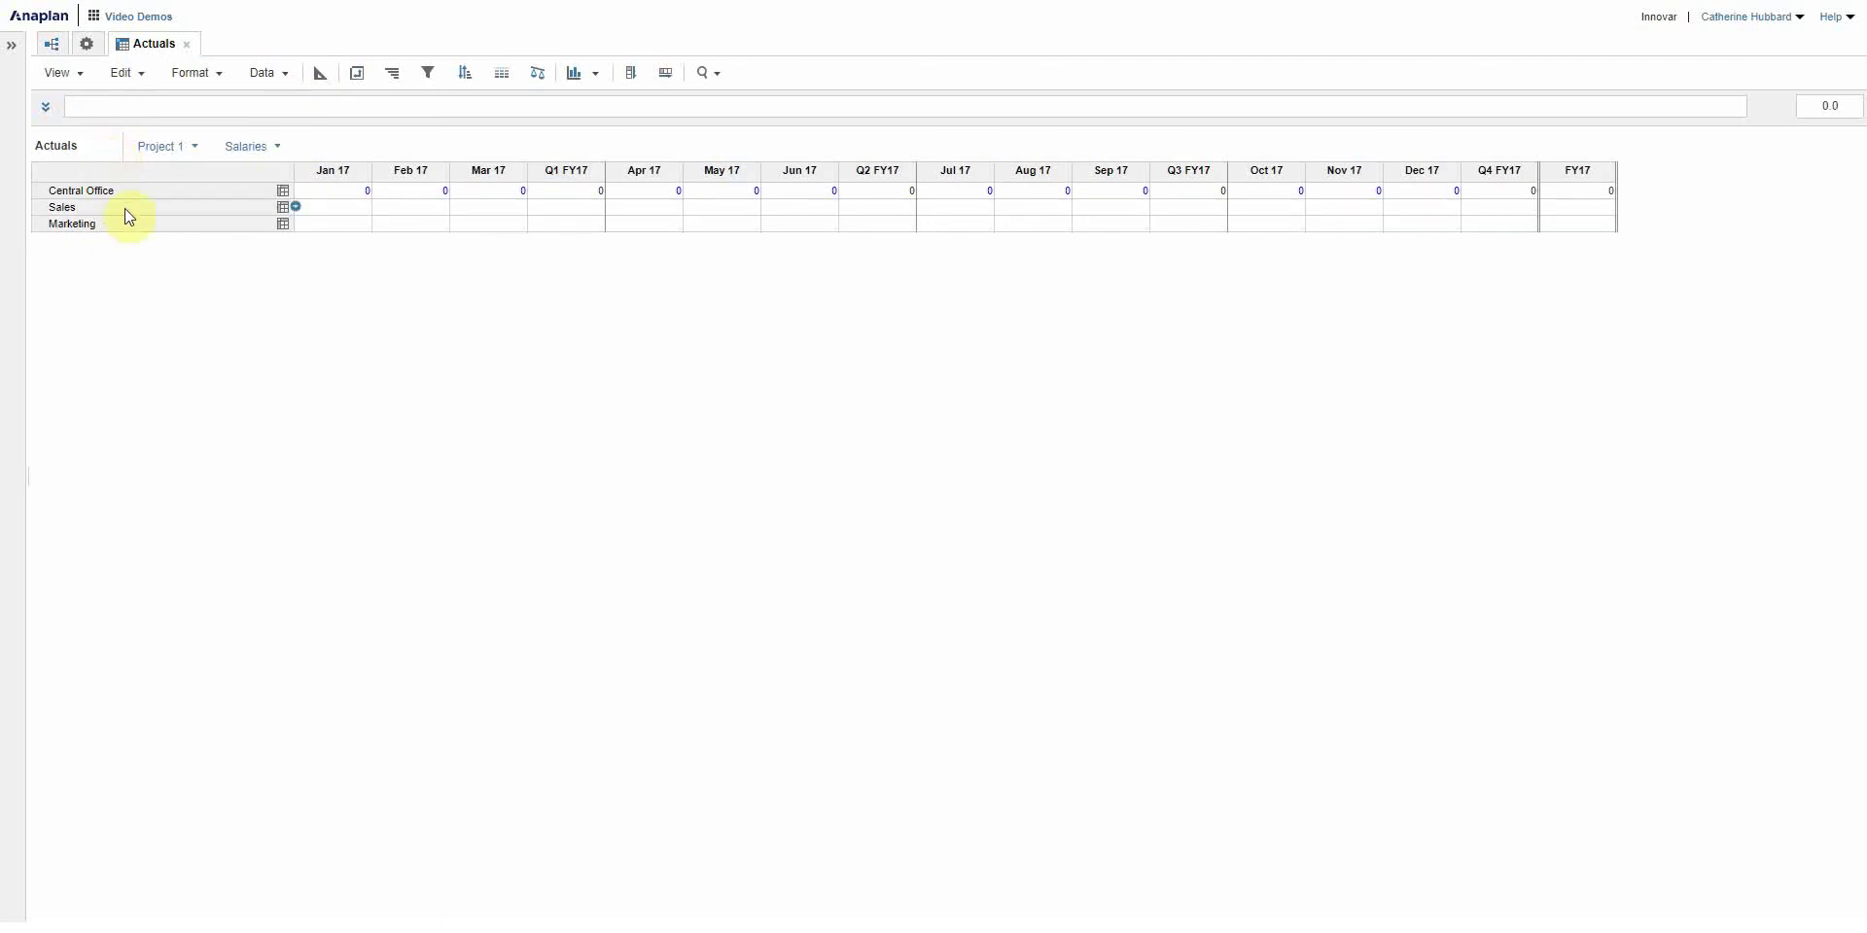
click(276, 146)
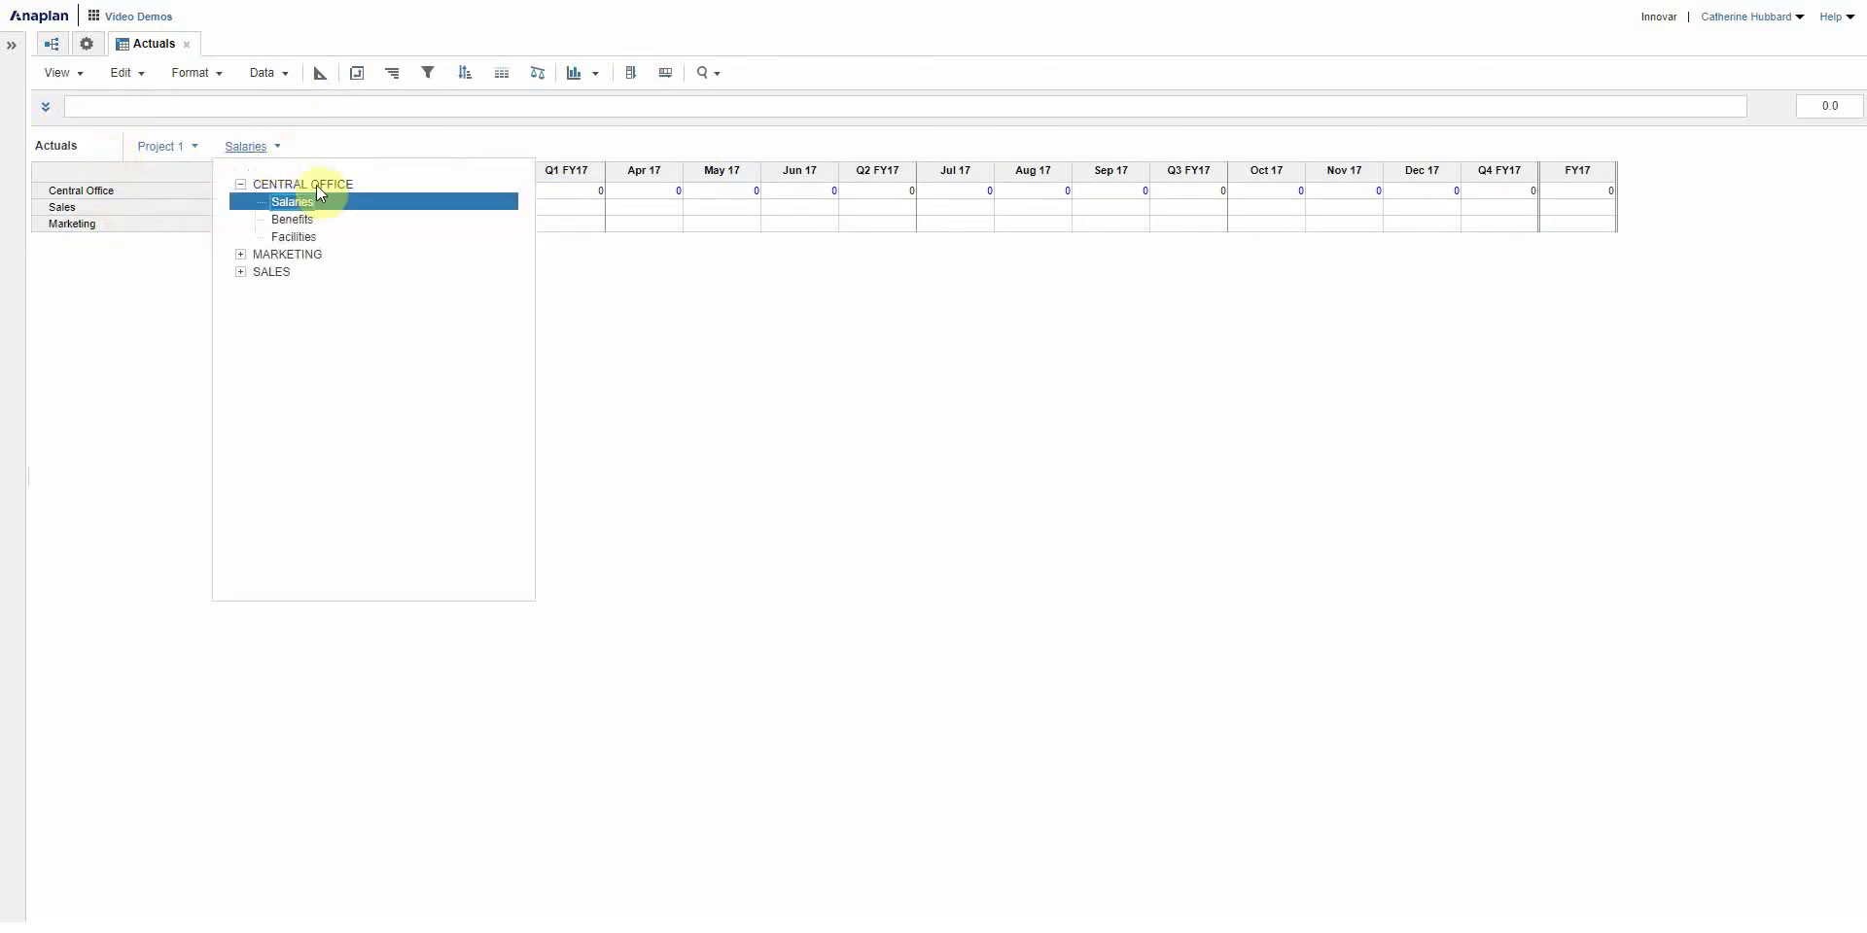
click(240, 255)
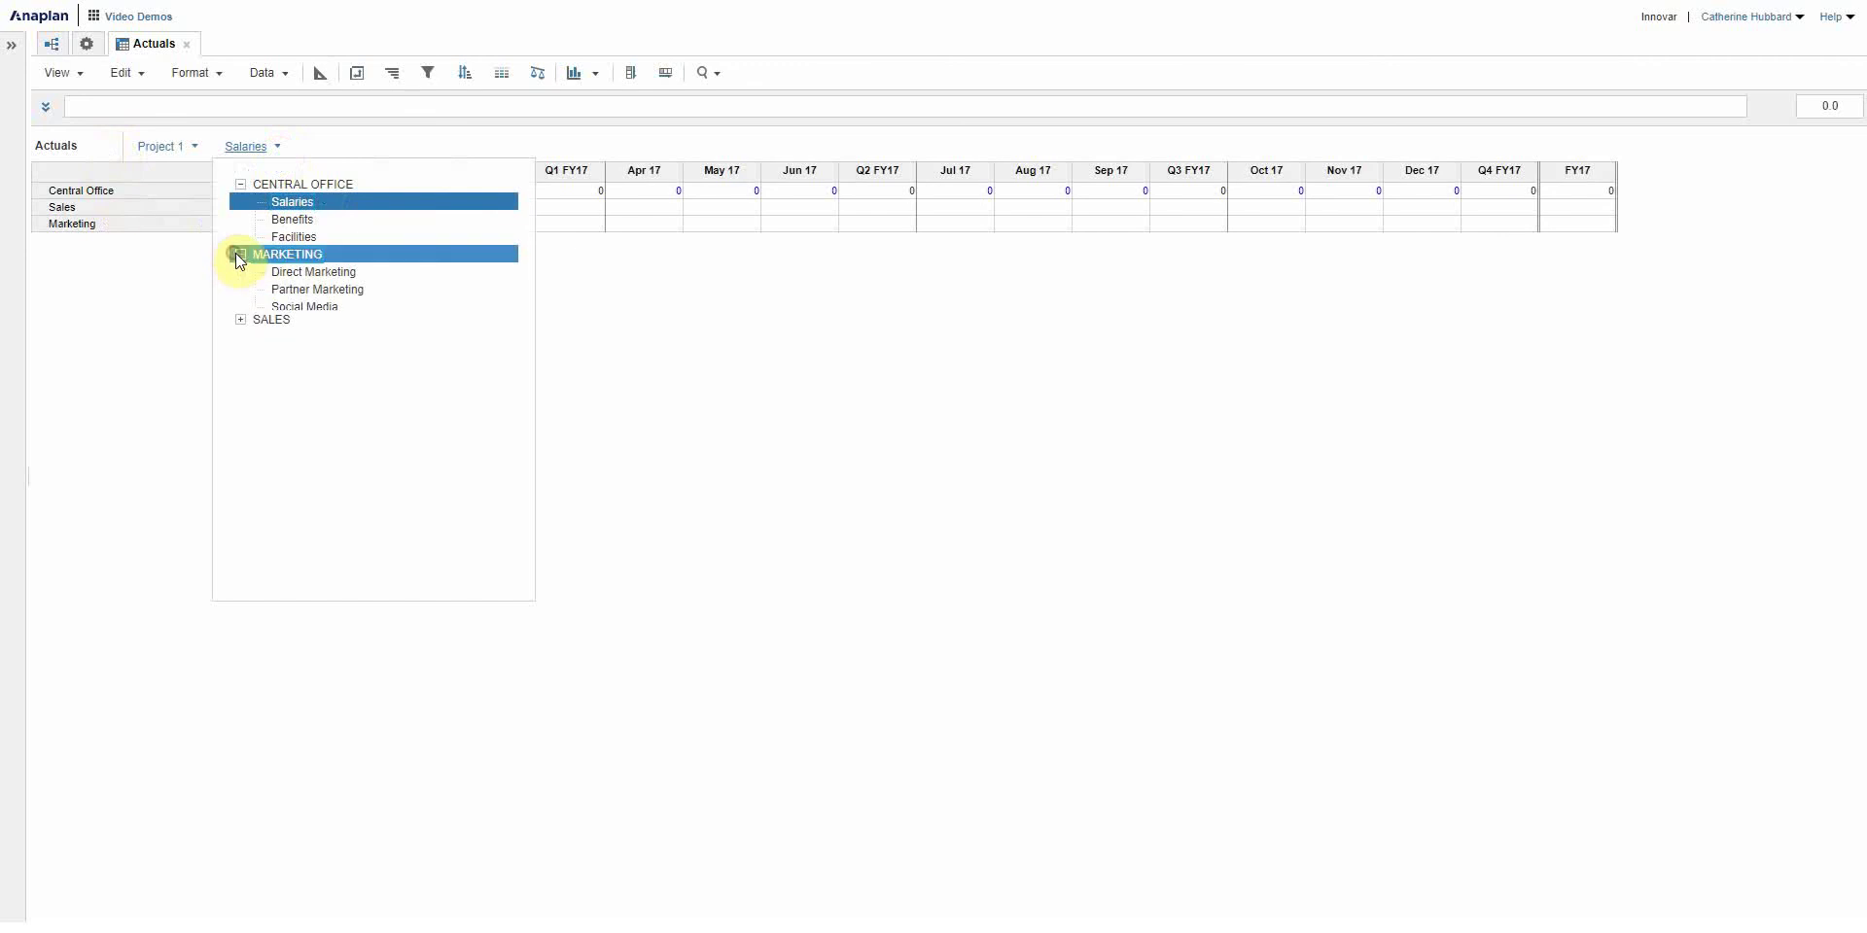
click(240, 325)
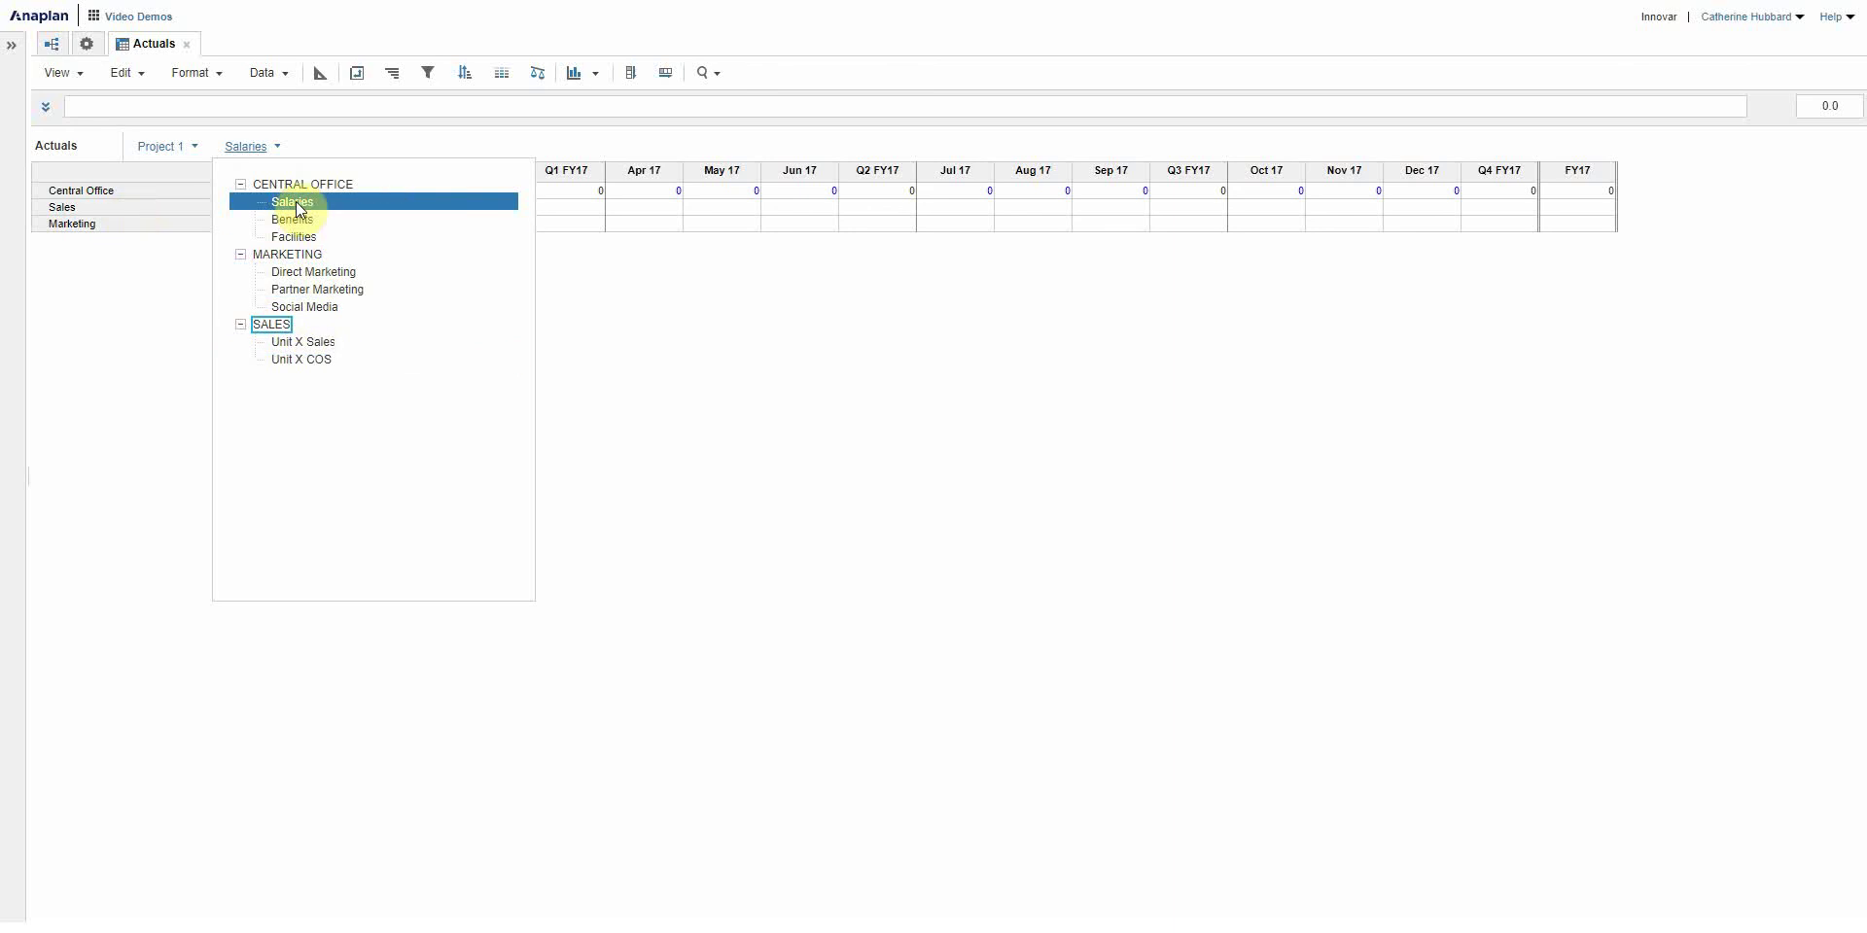
click(657, 195)
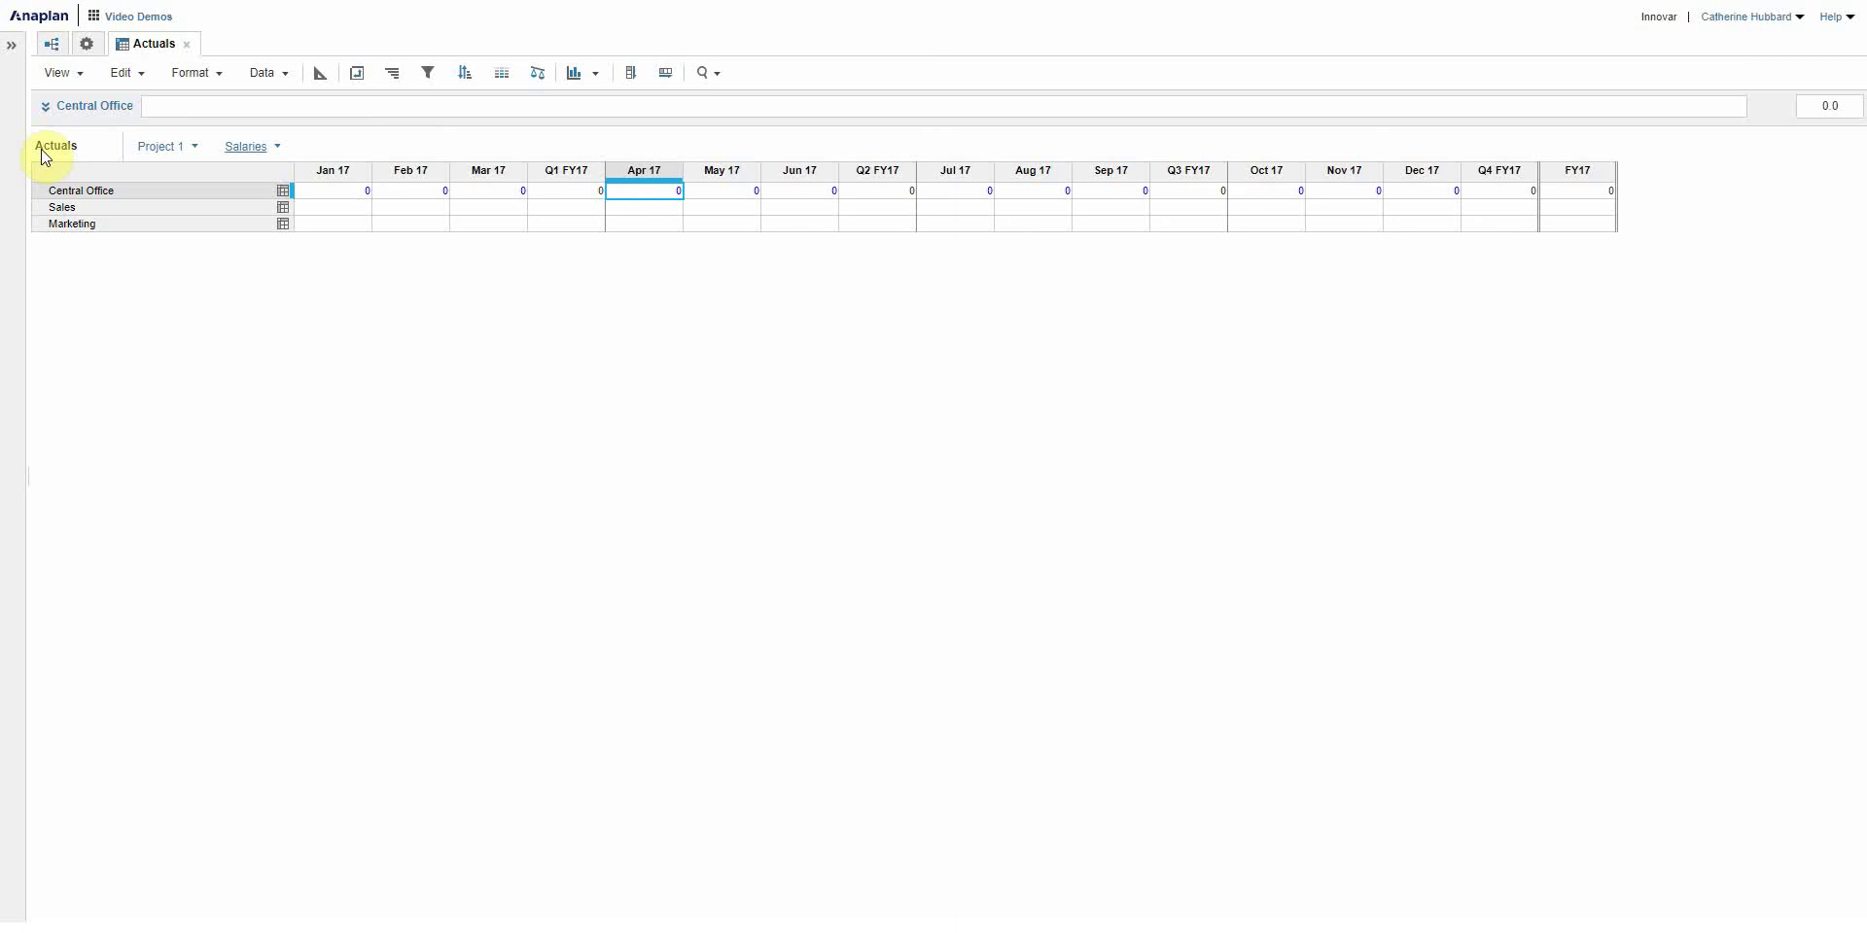
Open the Import Actuals dashboard and compare its three grids with the subset assignments in the GL Codes list.
click(9, 49)
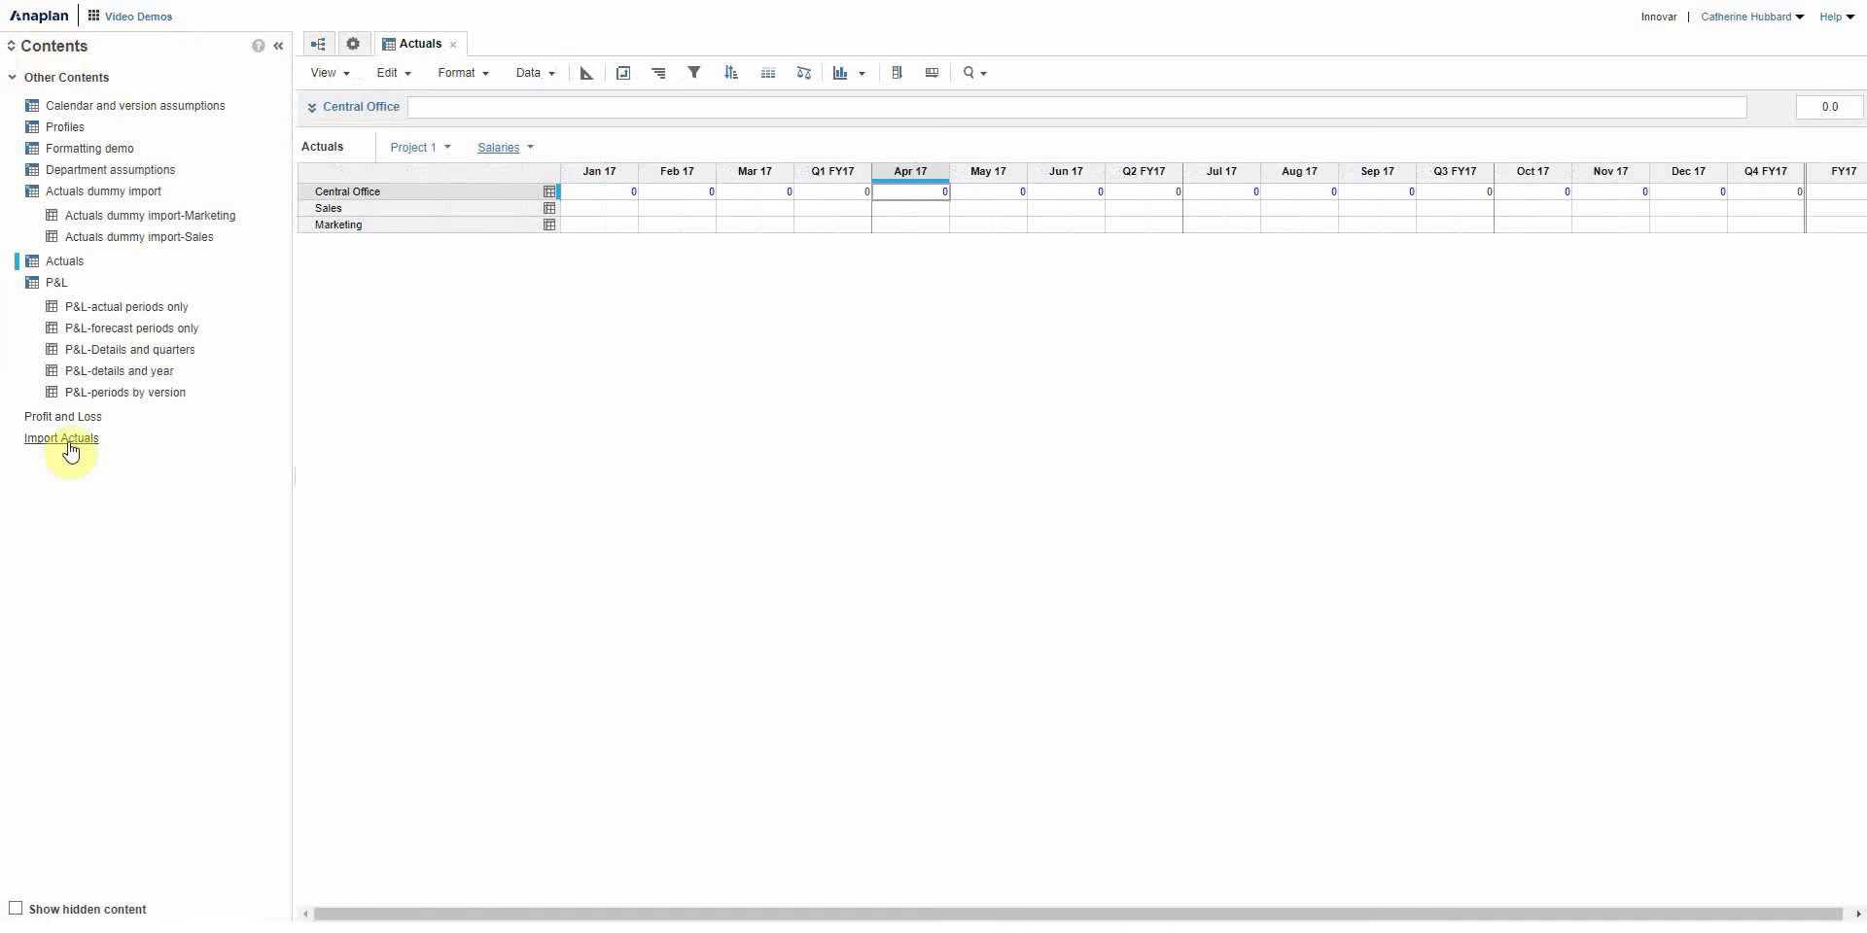
click(68, 444)
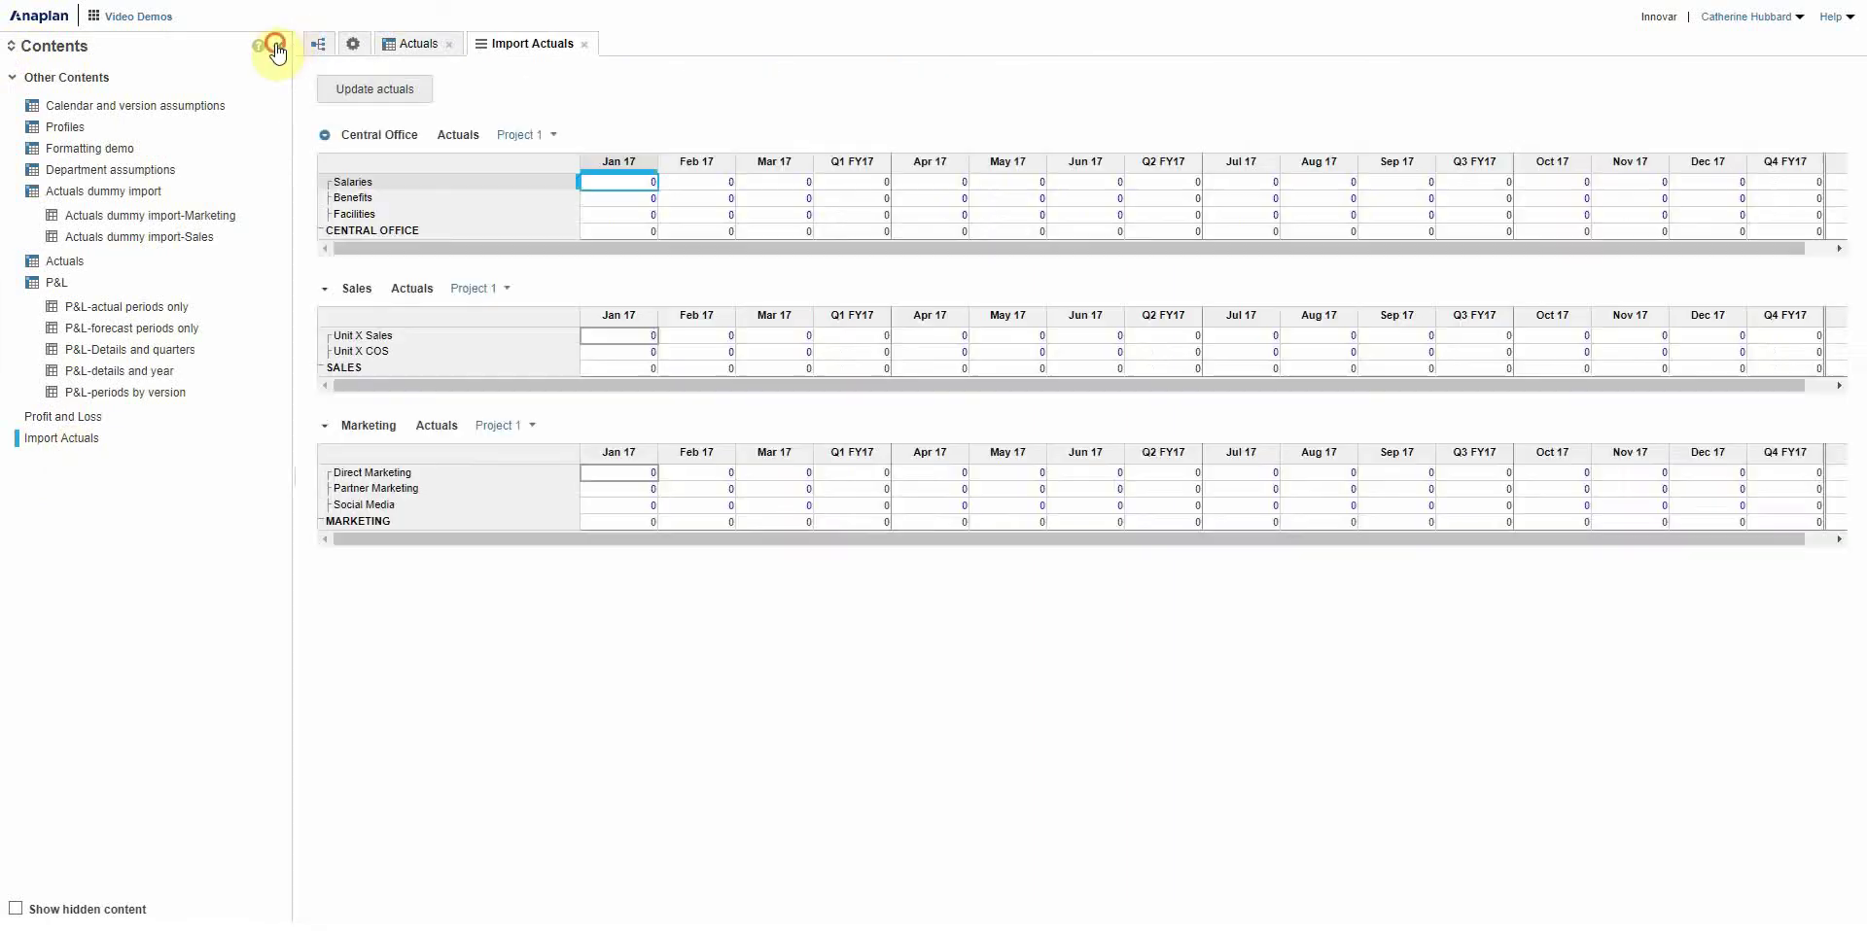
click(276, 46)
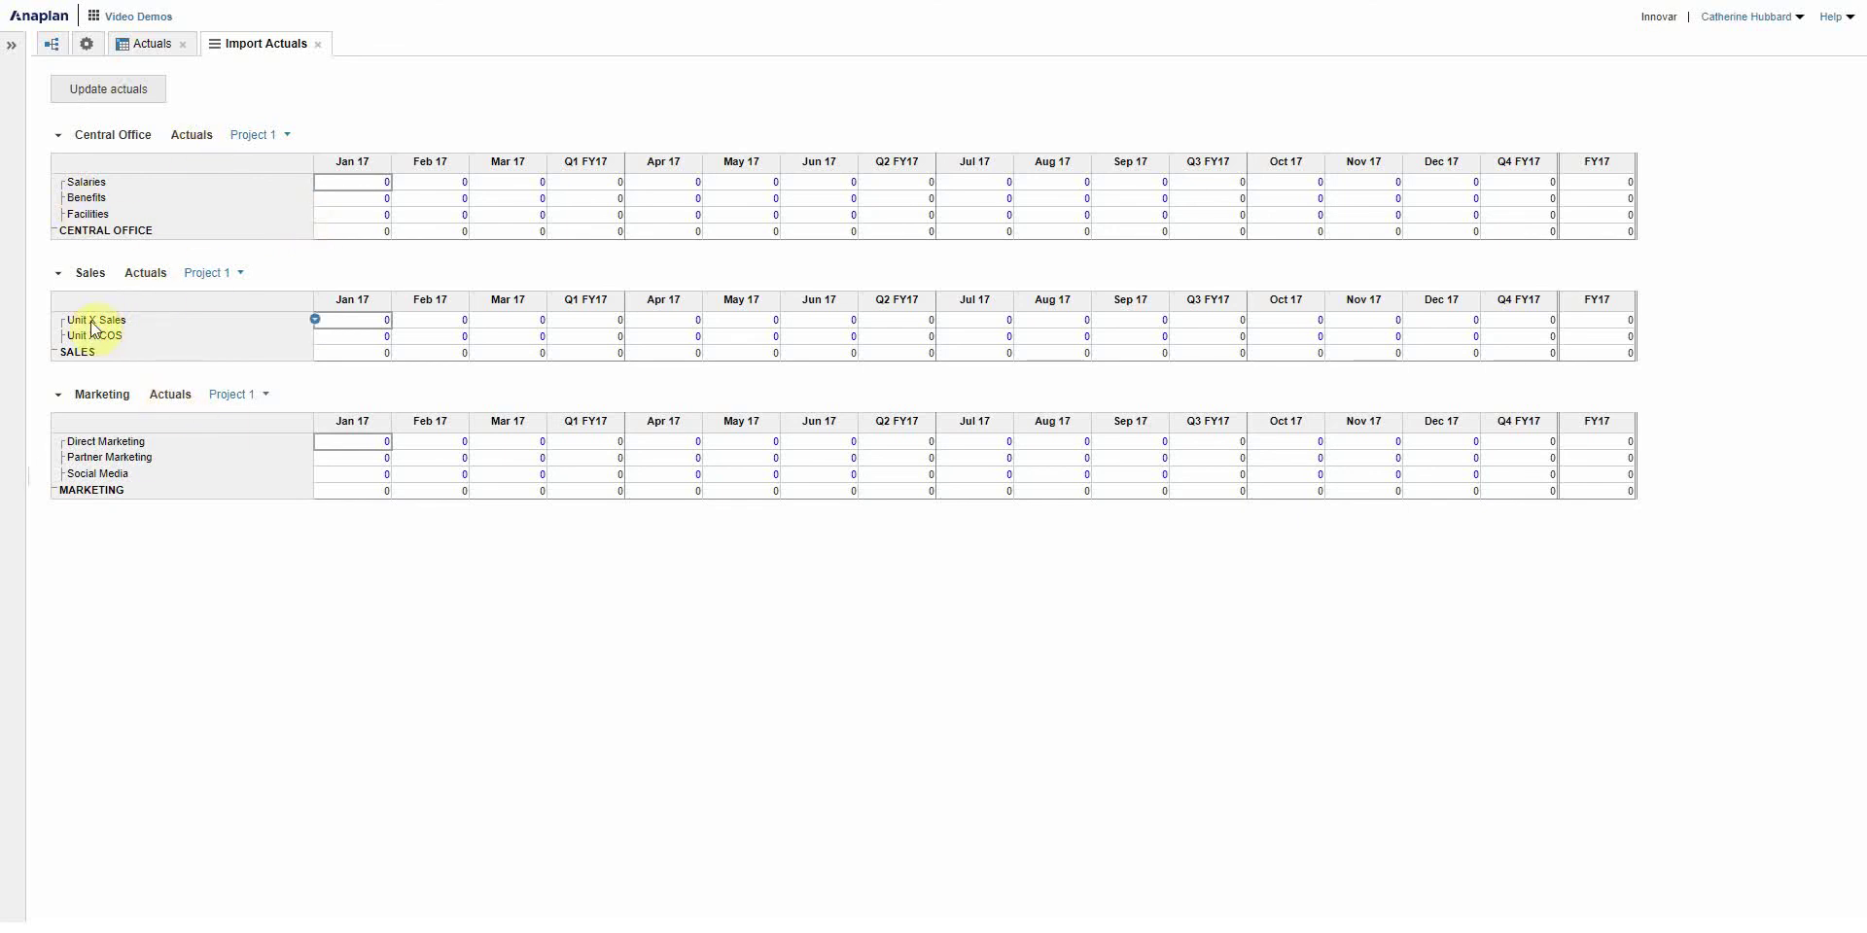
click(86, 44)
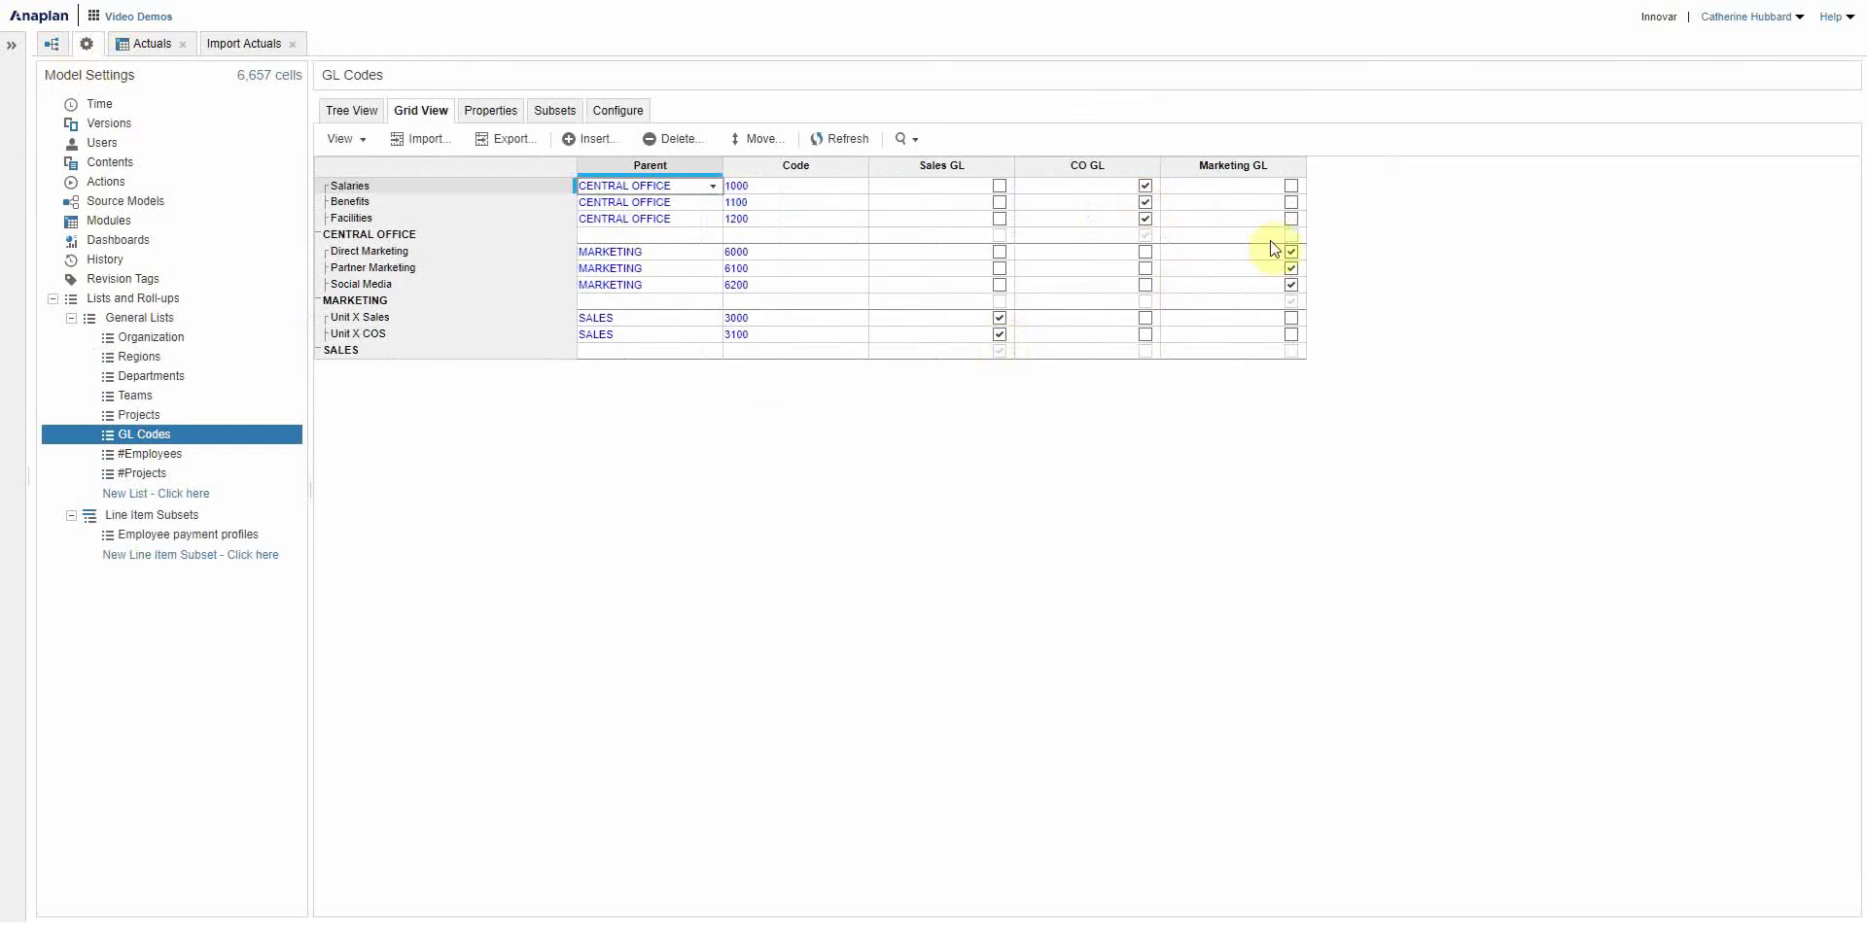
click(246, 50)
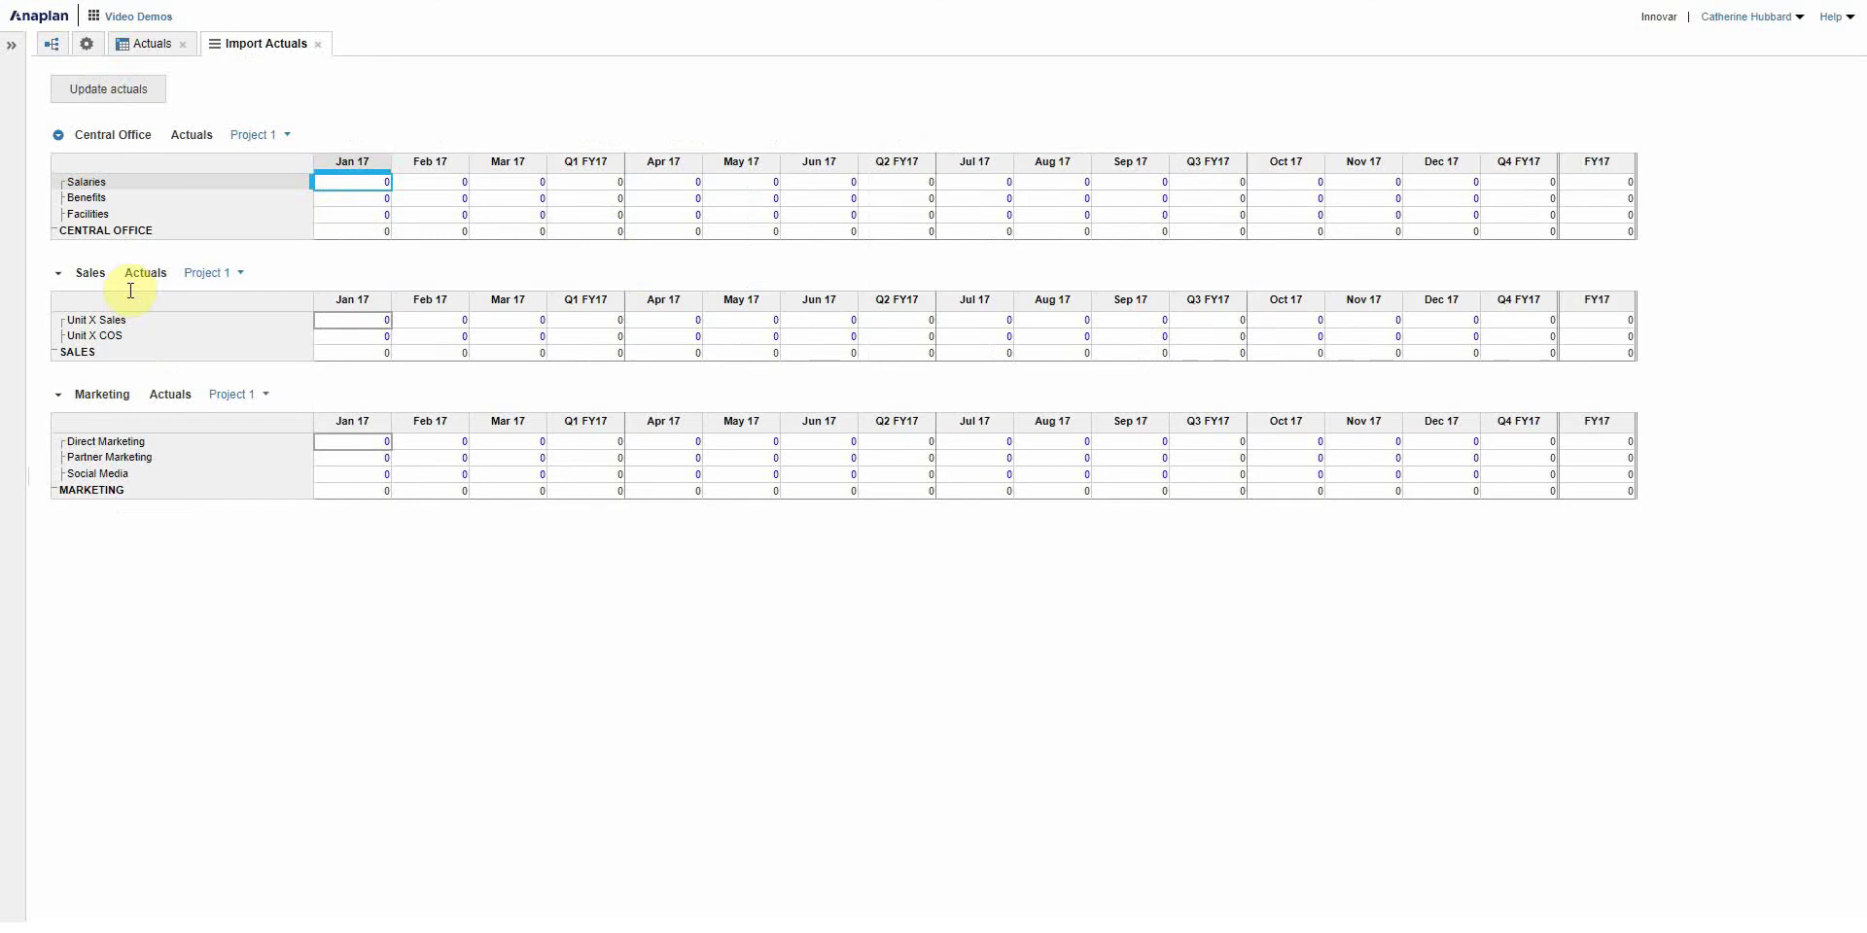
Run the Update actuals process to import the Central Office, Marketing and Sales actuals, and close the result summary.
click(92, 94)
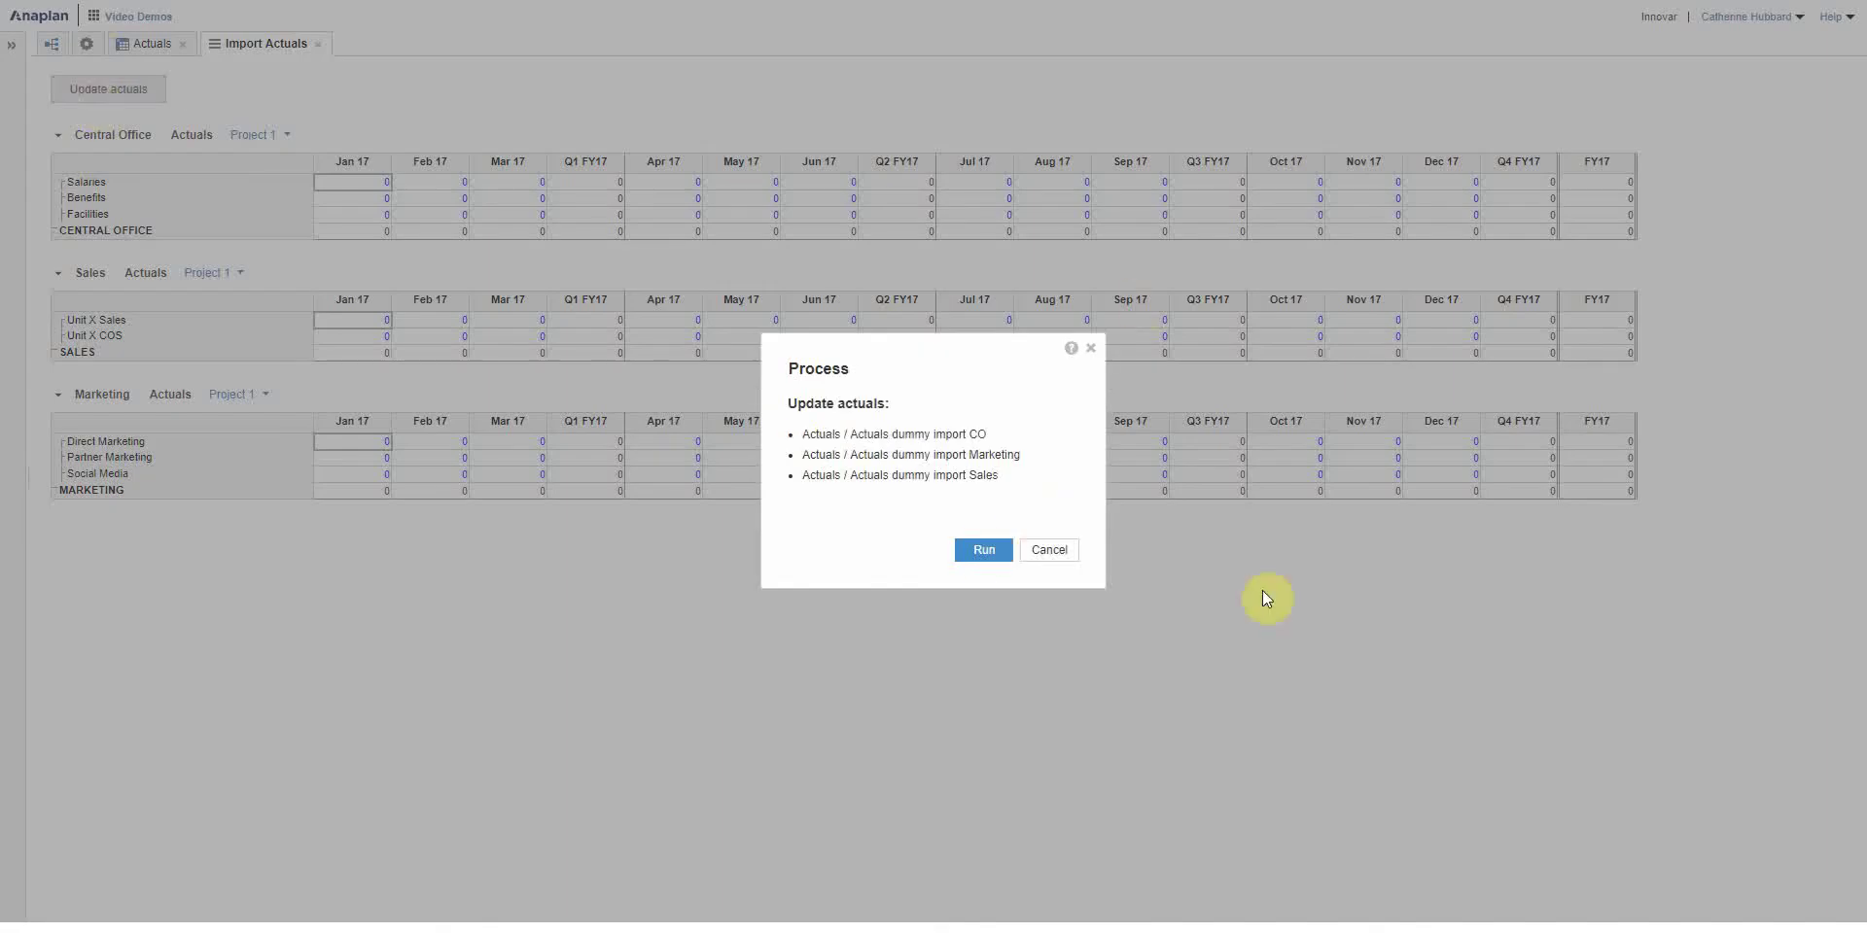
click(982, 549)
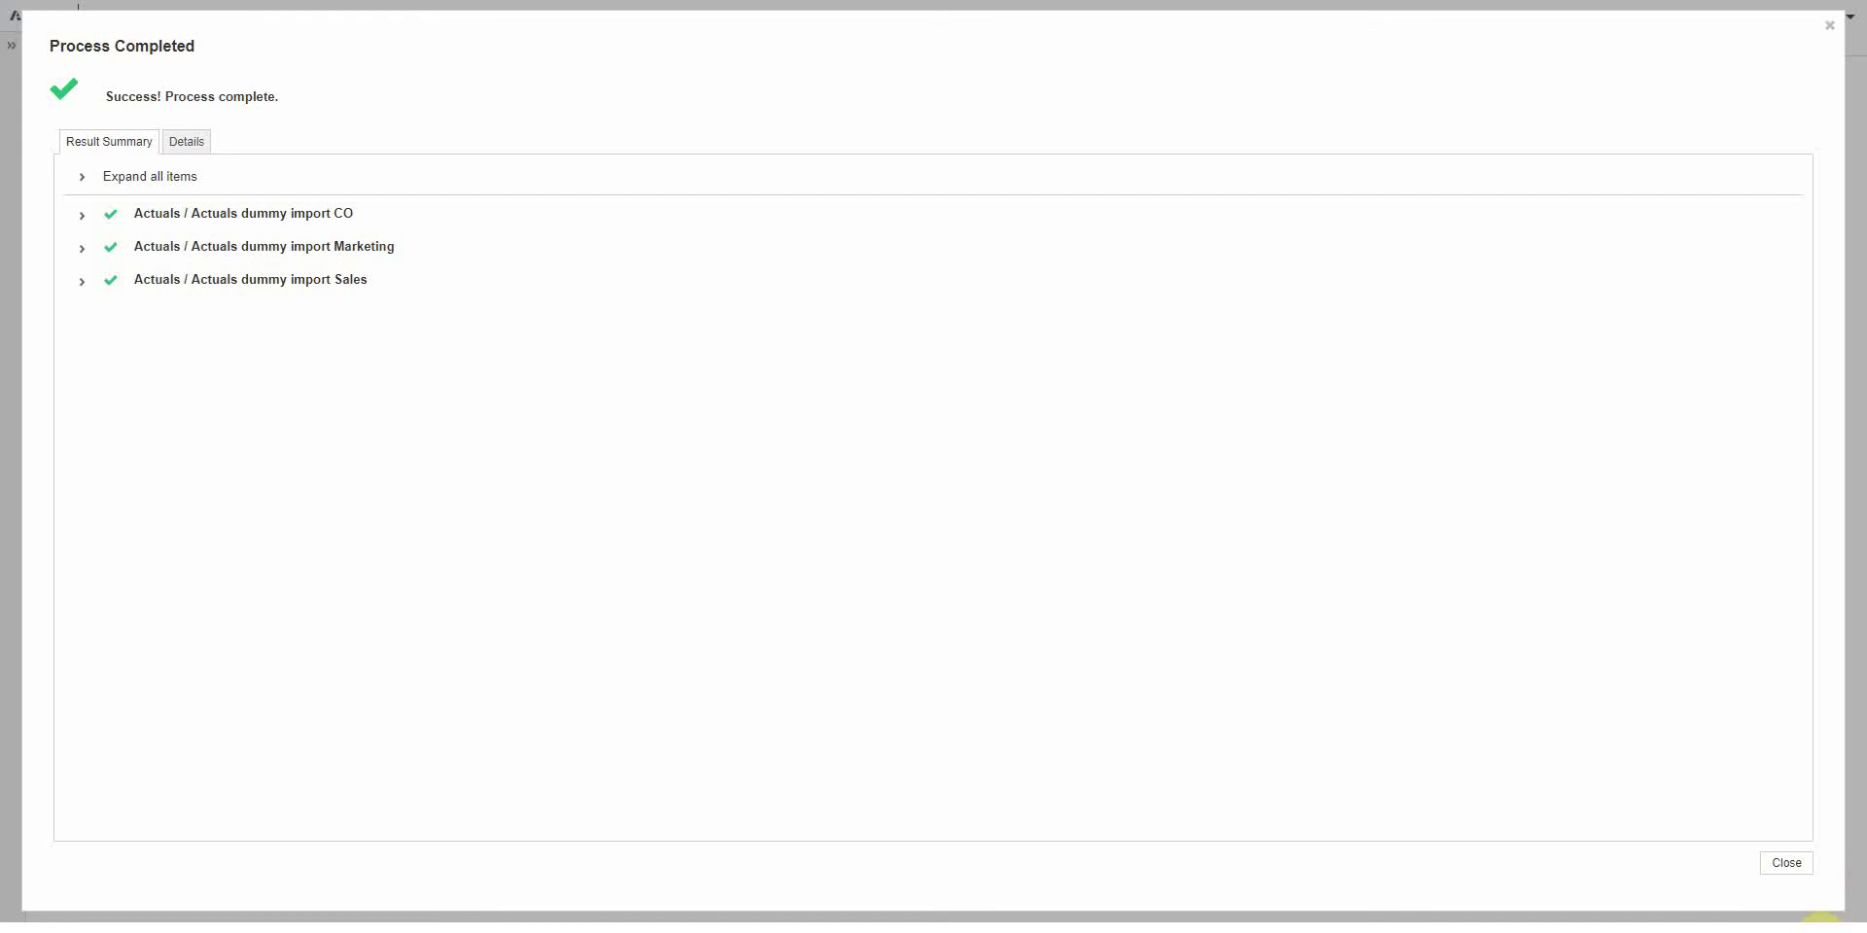
click(1797, 864)
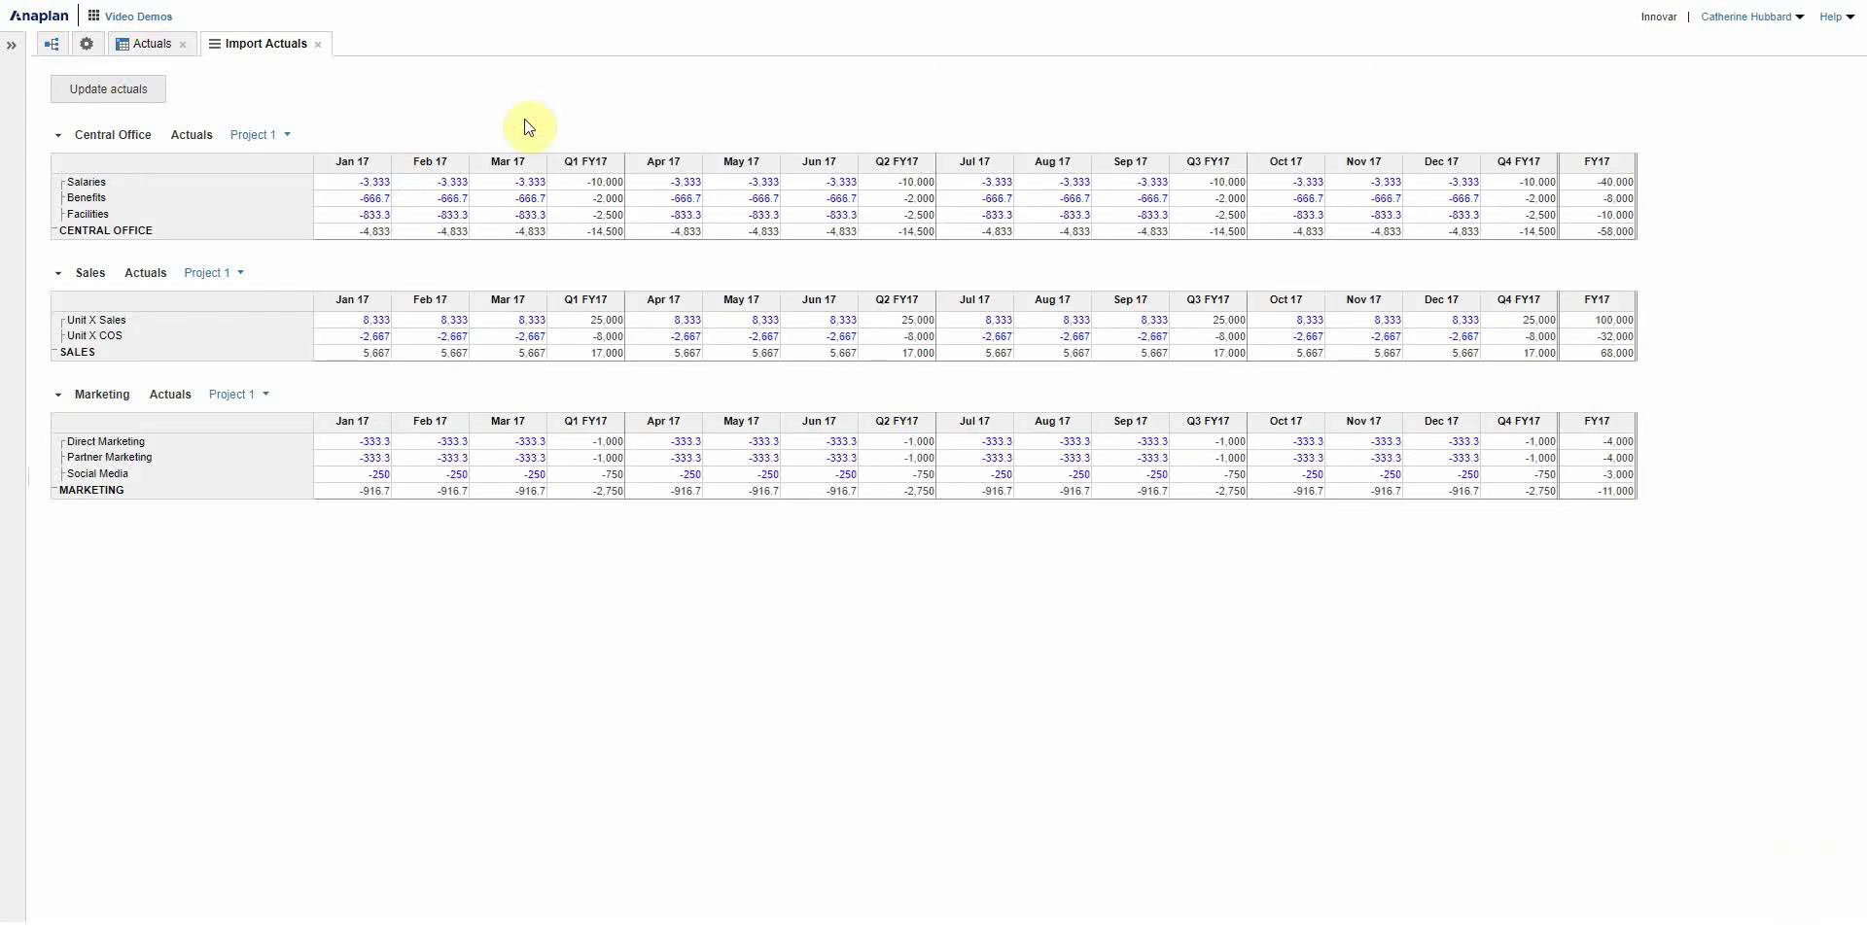